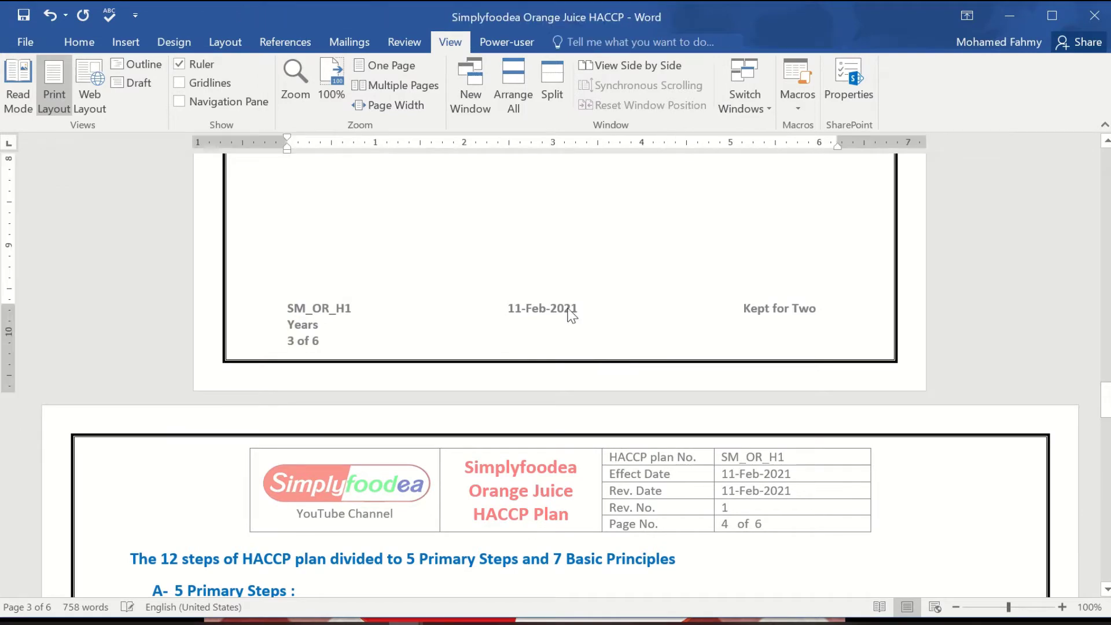
Step: Remove the blank gaps before 11-Feb-2021 and 'Kept for Two Years' in the footer, undoing a stray line break
double_click(567, 309)
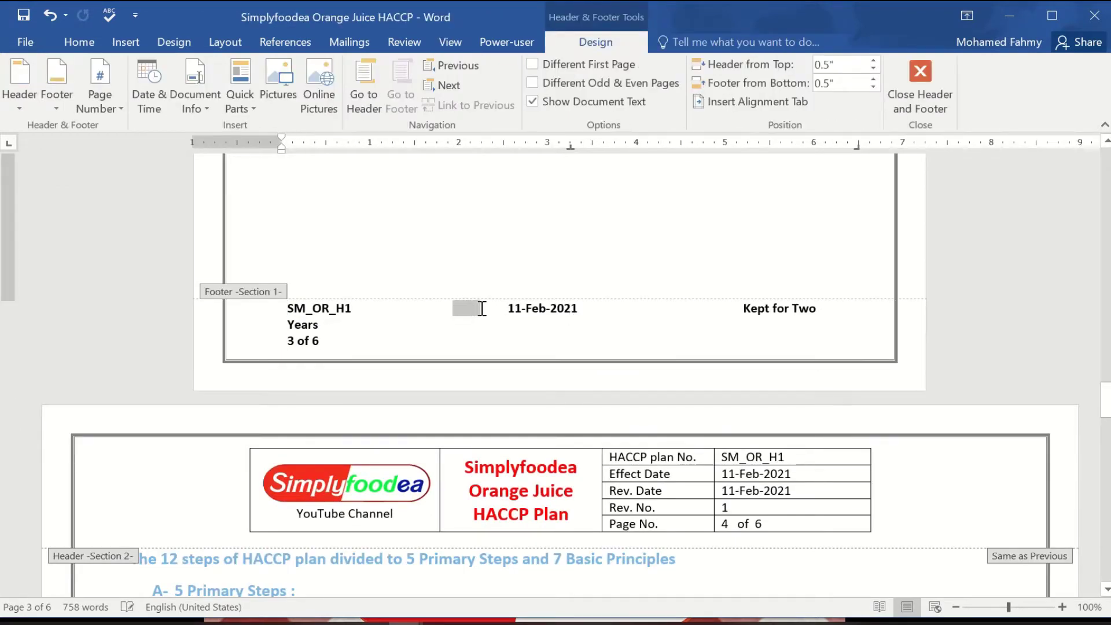
key("Delete")
left_click_drag(611, 323, 652, 323)
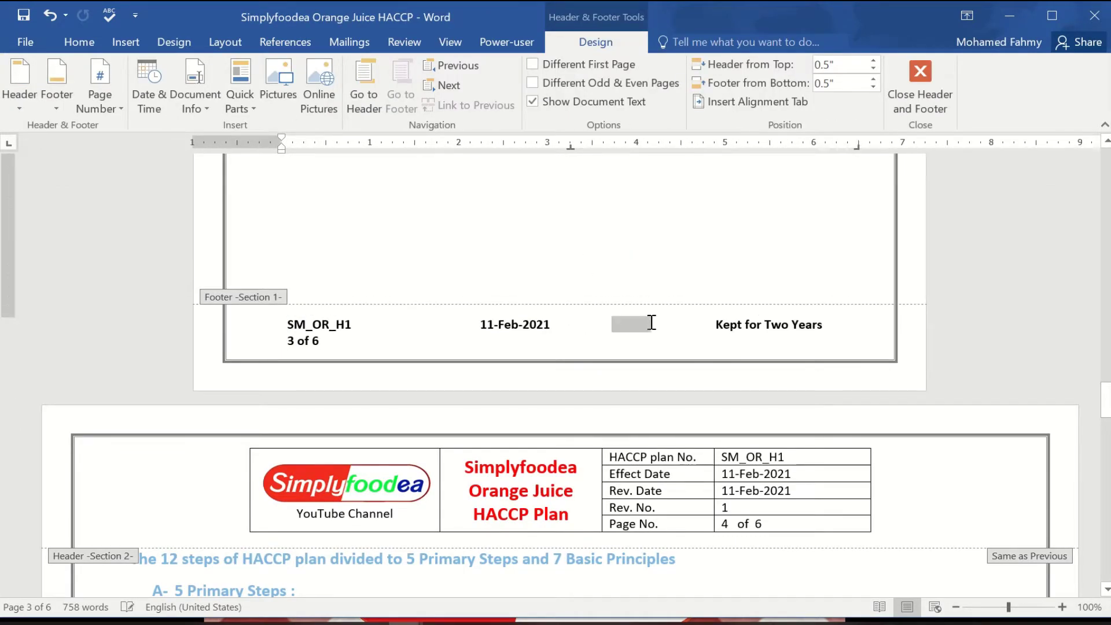
key("Delete")
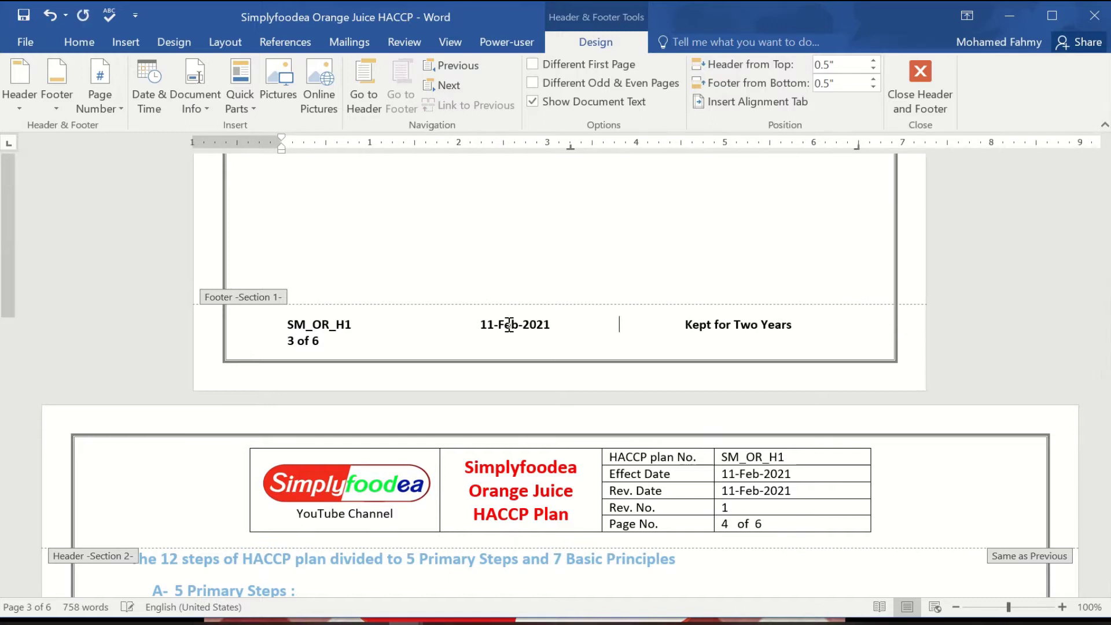
left_click(437, 326)
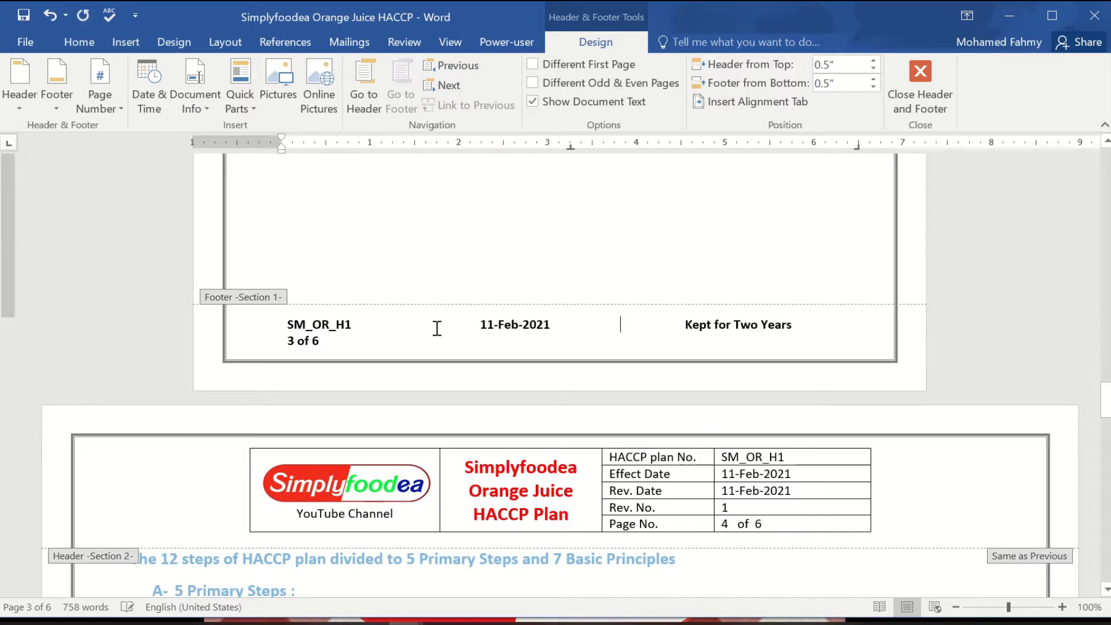
left_click(286, 344)
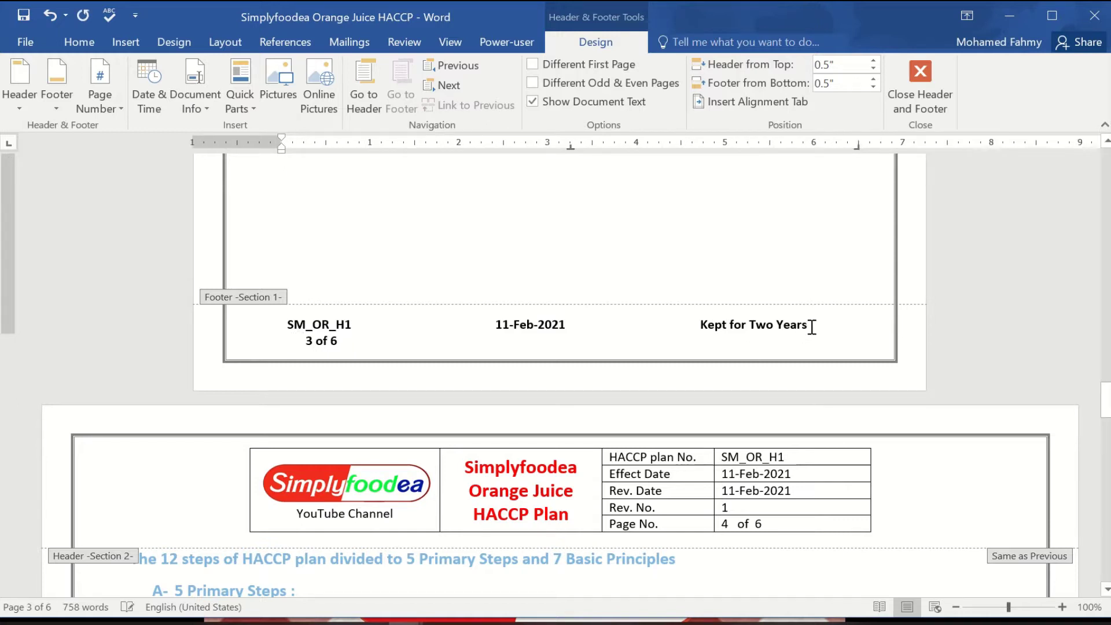
key("Return")
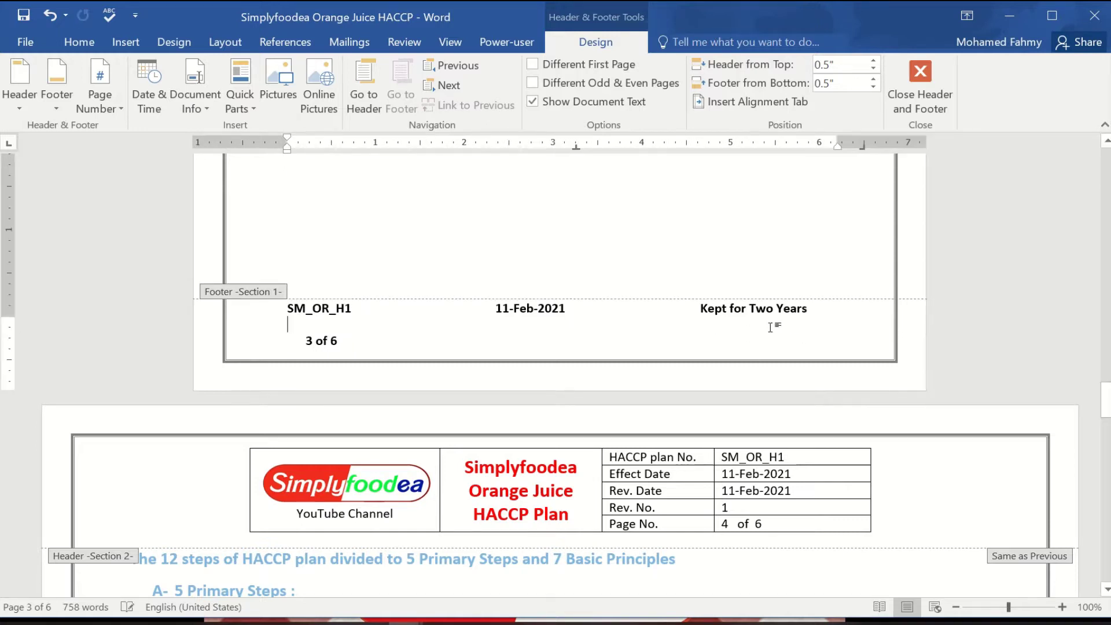
key("ctrl+z")
Step: Leave footer editing and scroll through the document to find the empty third page
scroll(770, 324, "down", 4)
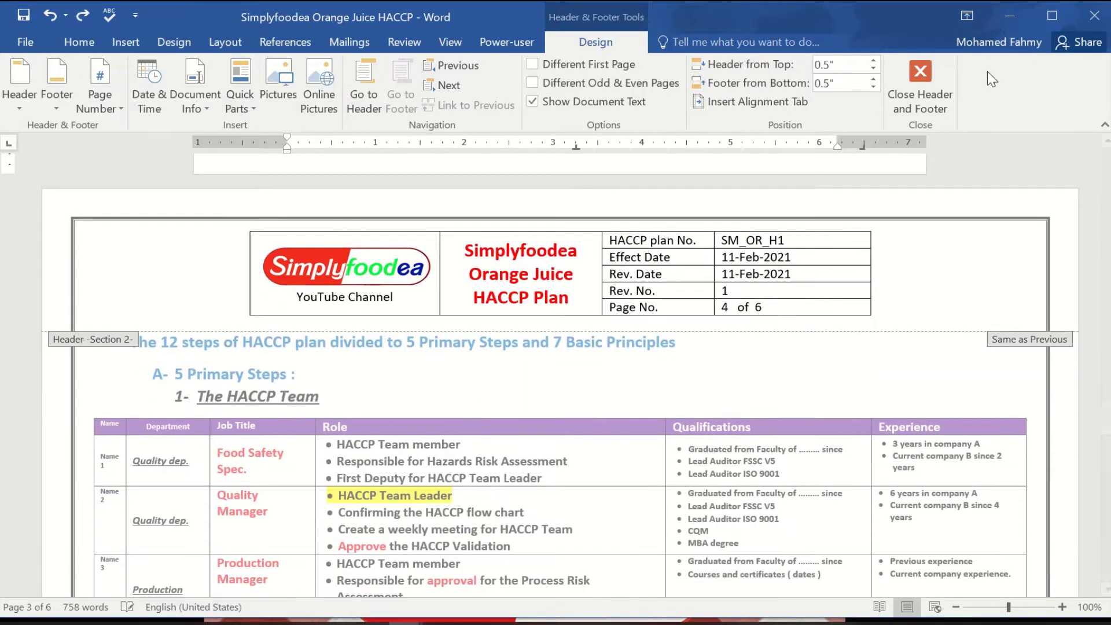
double_click(787, 409)
scroll(784, 403, "down", 5)
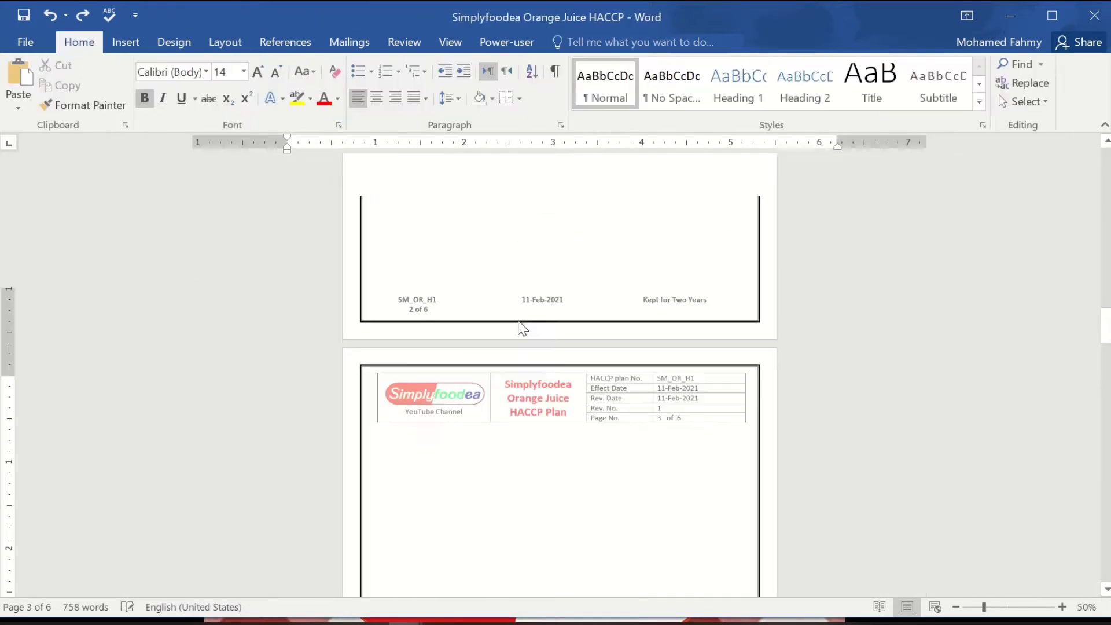
scroll(665, 399, "down", 2)
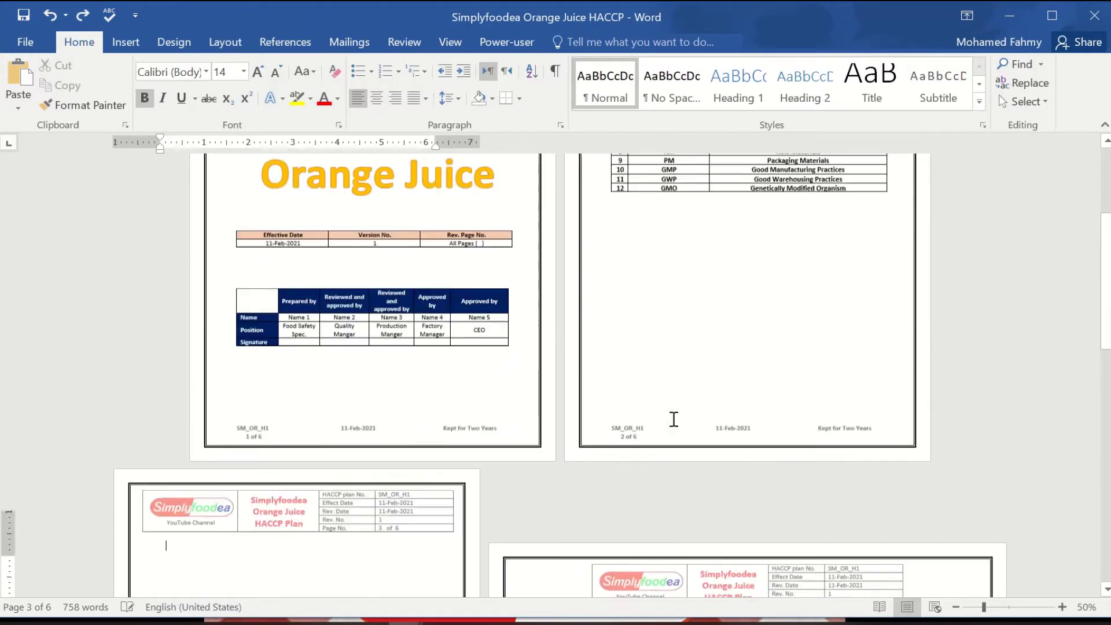
scroll(674, 419, "up", 4)
scroll(405, 329, "down", 3)
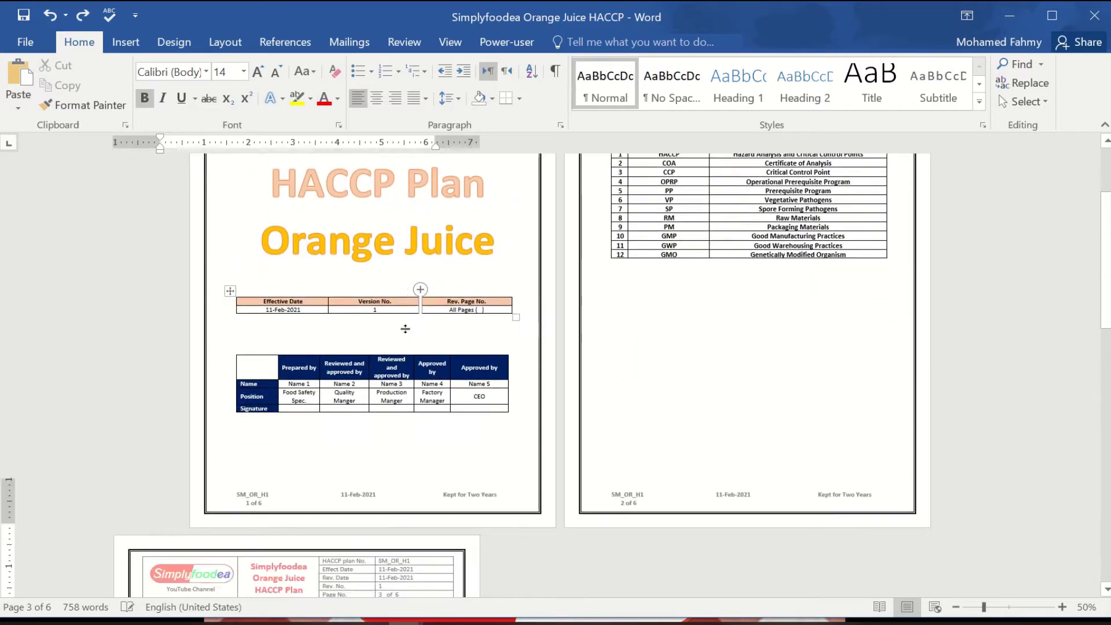
scroll(406, 329, "down", 8)
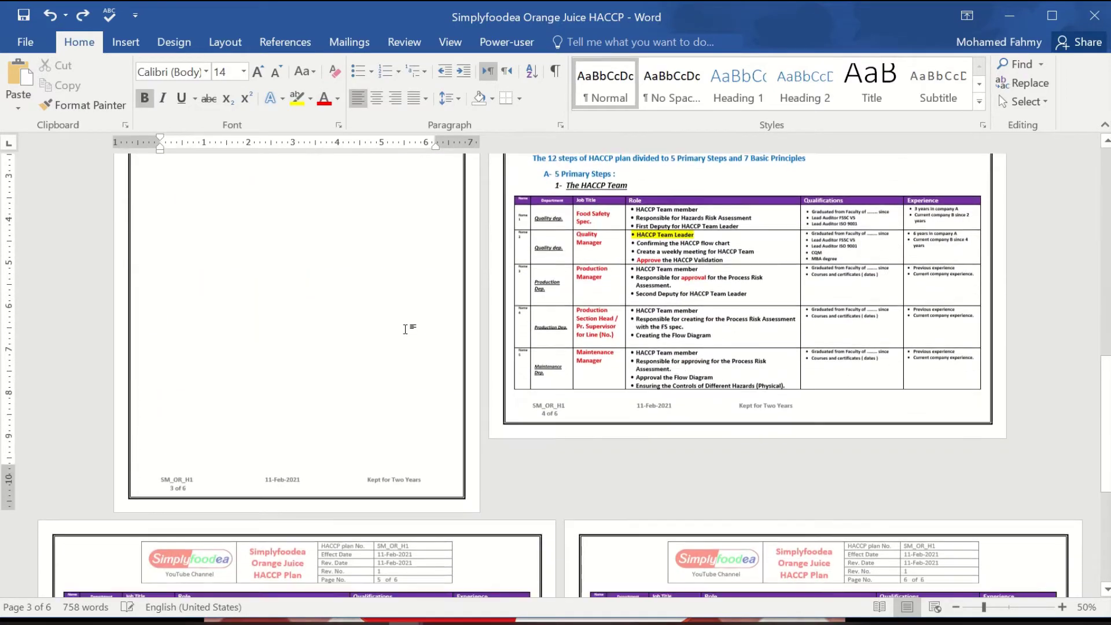
scroll(405, 329, "up", 10)
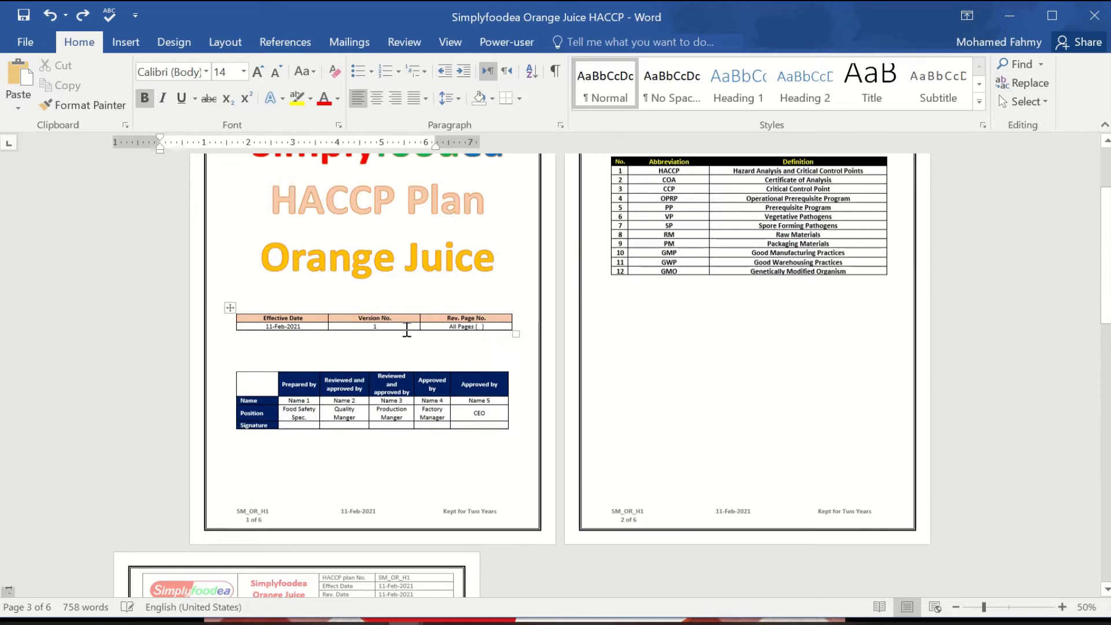
scroll(407, 329, "up", 2)
scroll(407, 329, "down", 8)
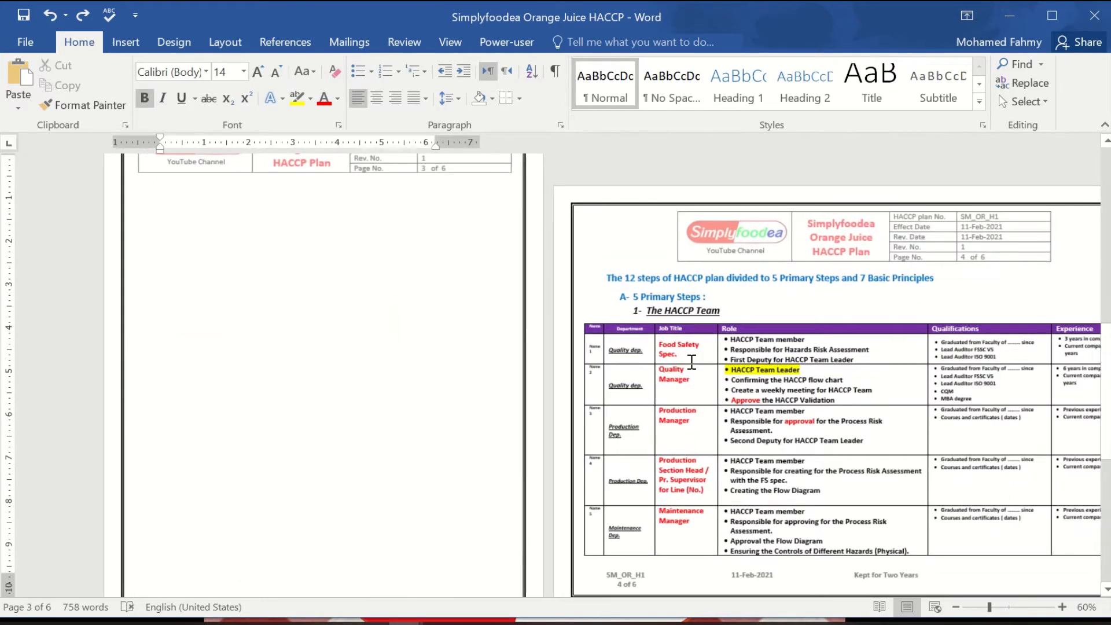
scroll(692, 363, "up", 2, "ctrl")
scroll(555, 311, "up", 6)
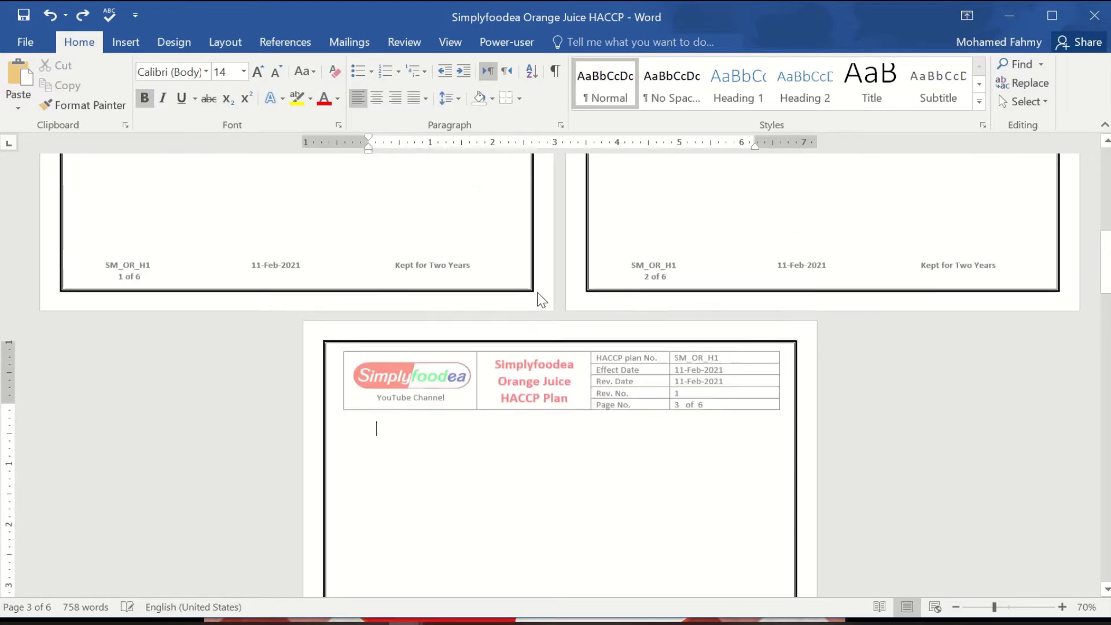
Step: Delete the empty third page so the plan runs to 5 pages
left_click(452, 43)
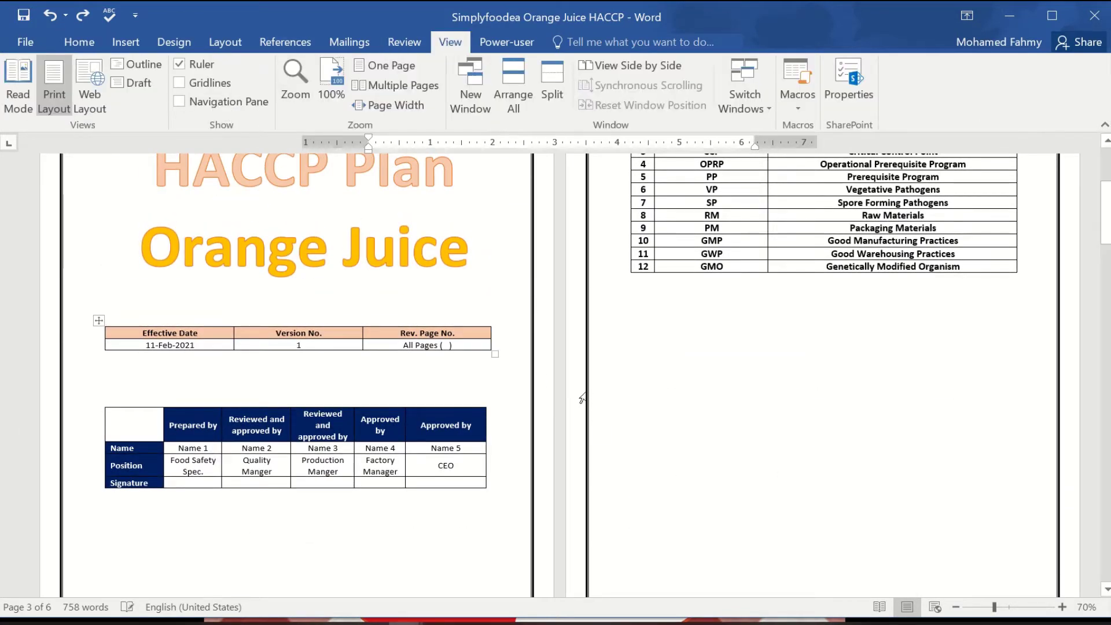
scroll(574, 353, "down", 10)
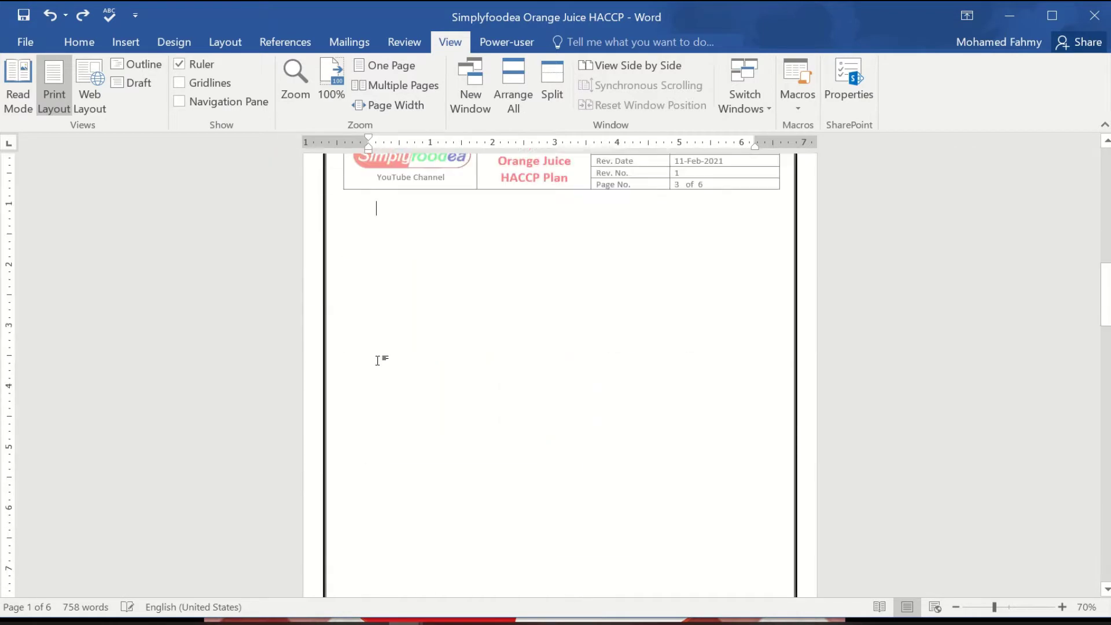
key("BackSpace")
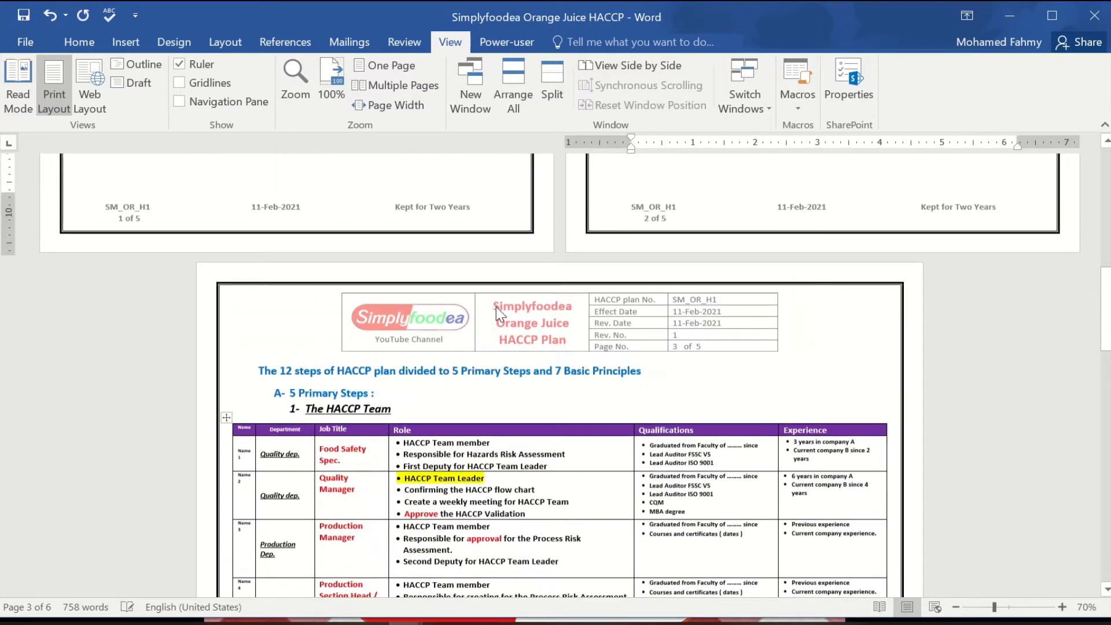
scroll(735, 347, "up", 3)
scroll(736, 349, "up", 6)
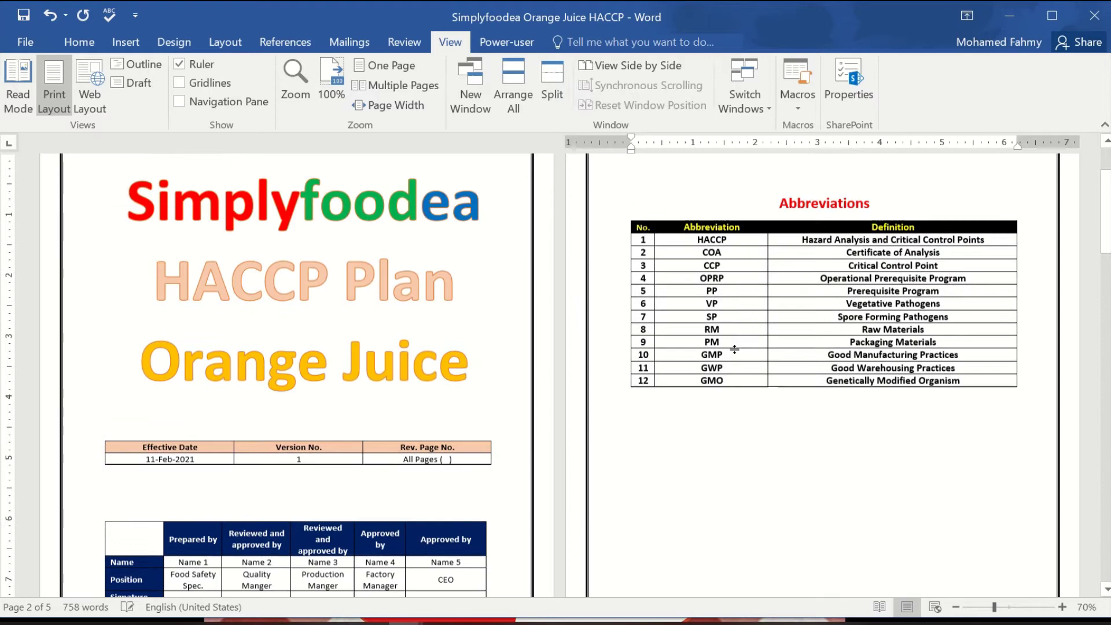
Step: Save the document and check the updated page count
key("ctrl+s")
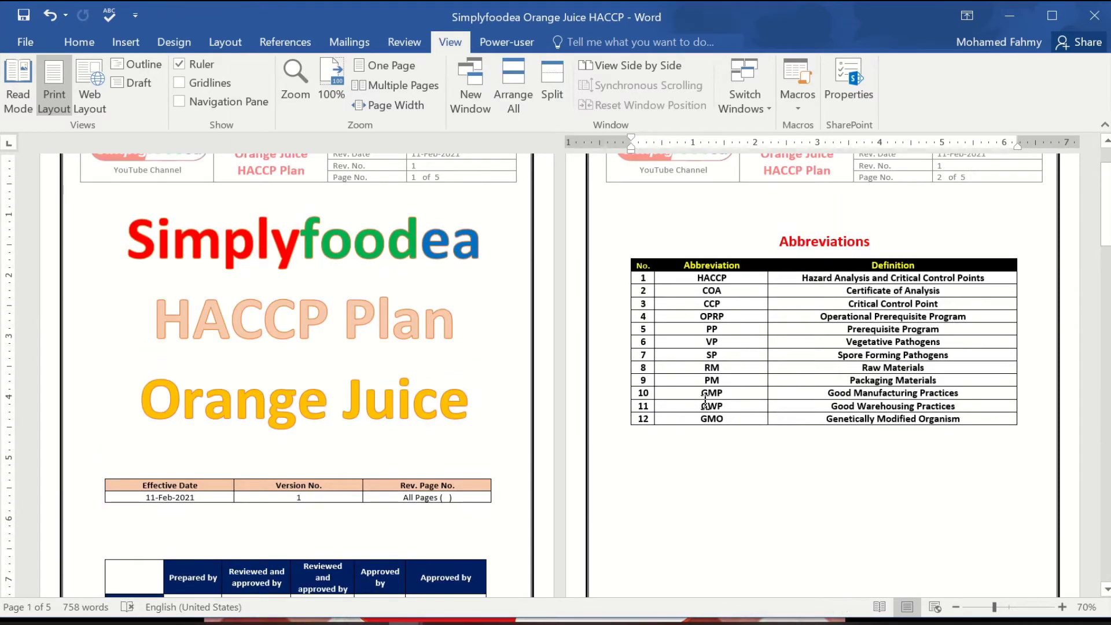
scroll(706, 399, "up", 2, "ctrl")
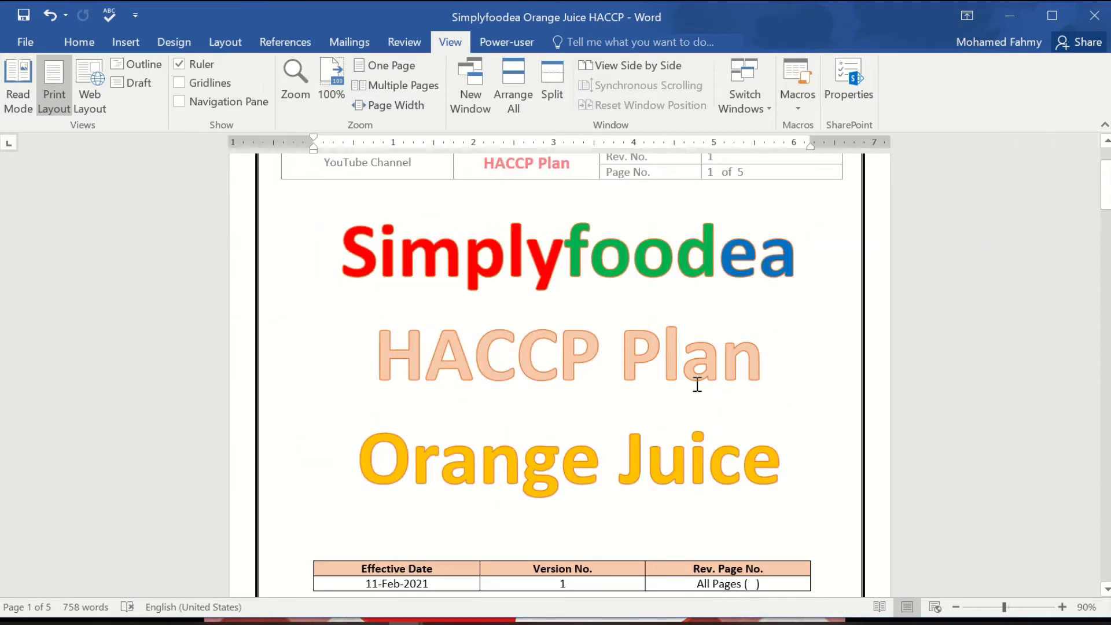
scroll(698, 385, "down", 15)
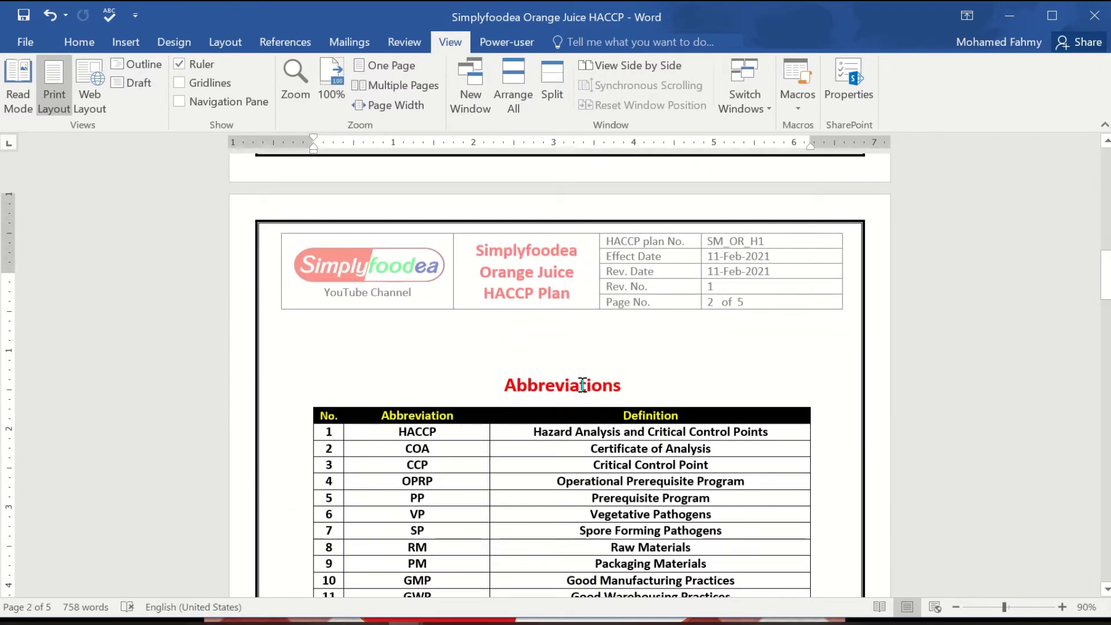
Step: Make the Abbreviations title a Heading 1 and enlarge its font to 20 pt
double_click(561, 386)
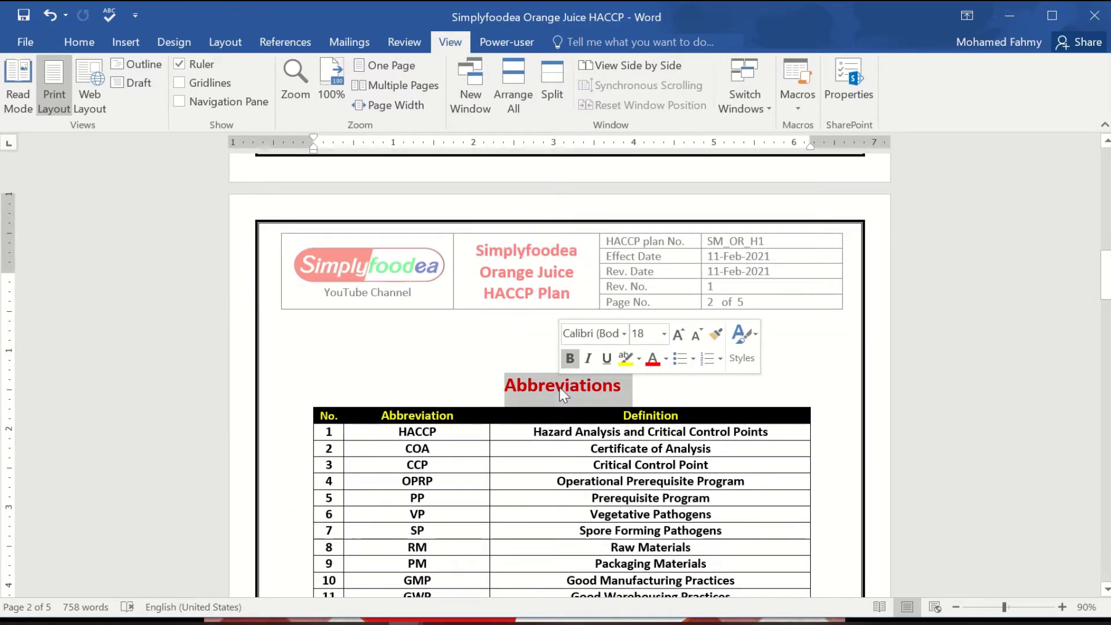
left_click(76, 41)
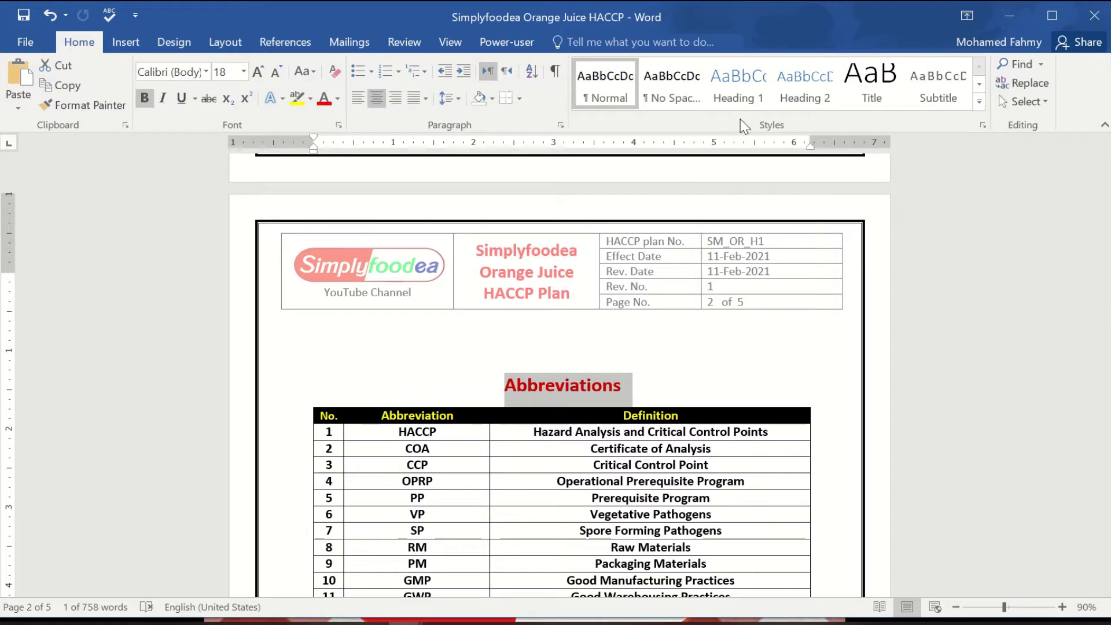
left_click(811, 88)
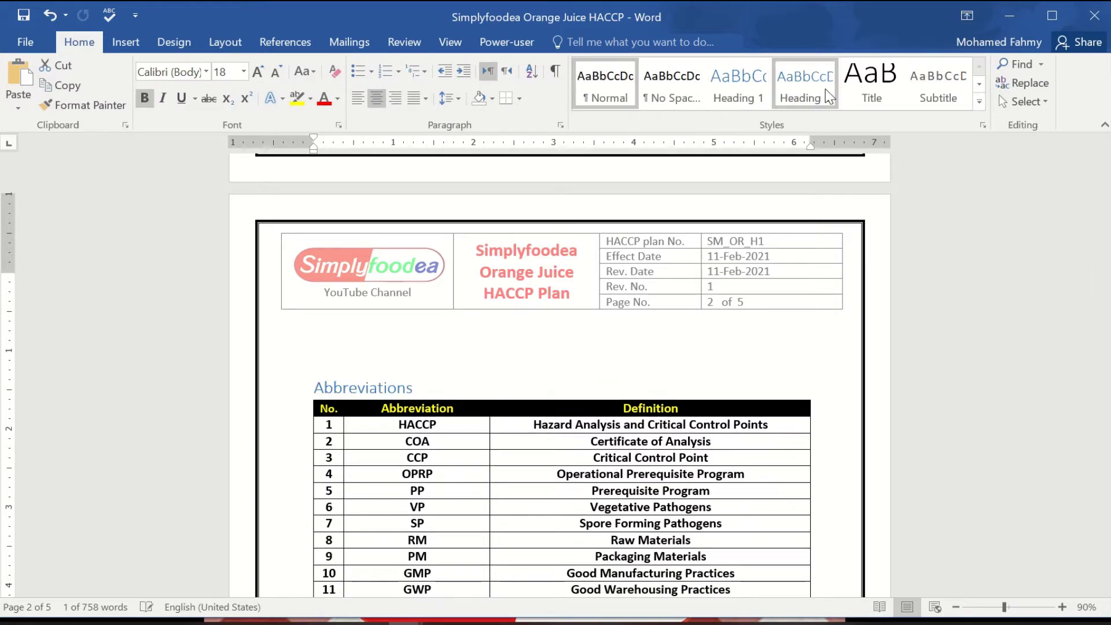
left_click(750, 84)
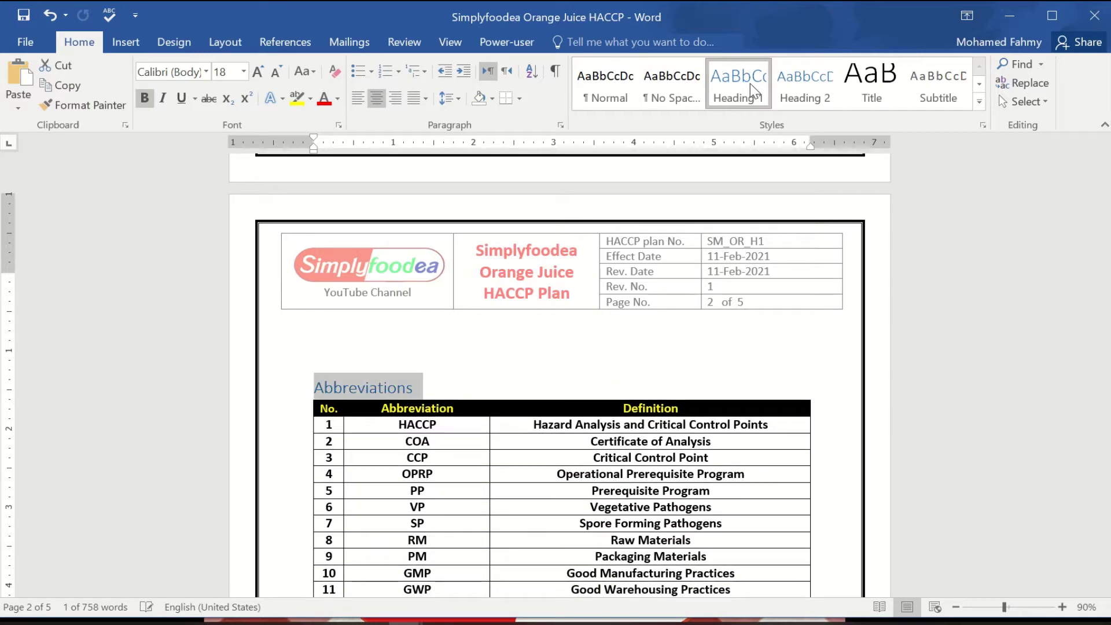
left_click(376, 98)
left_click(258, 71)
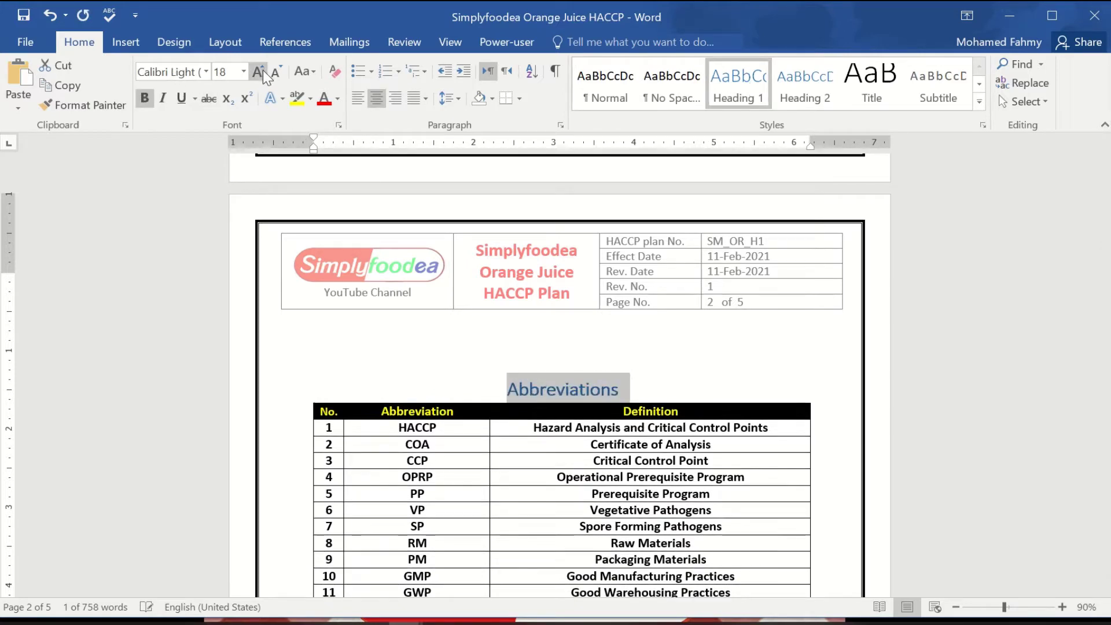
left_click(259, 71)
Step: Number the heading as '1-Abbreviations' and left-align it
left_click(503, 393)
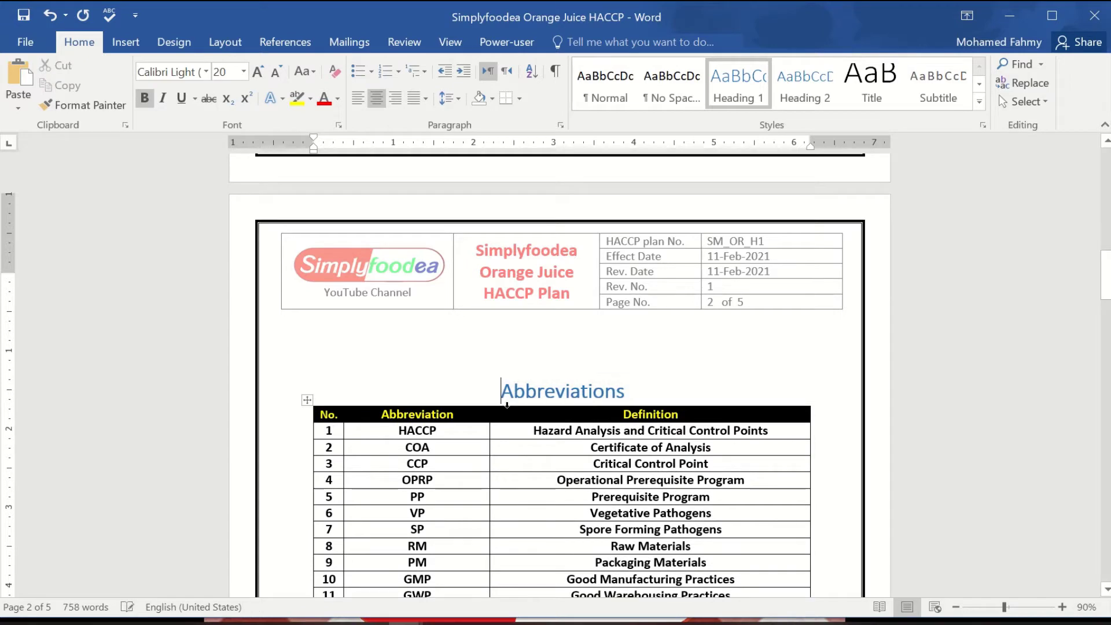
type("1-")
key("space")
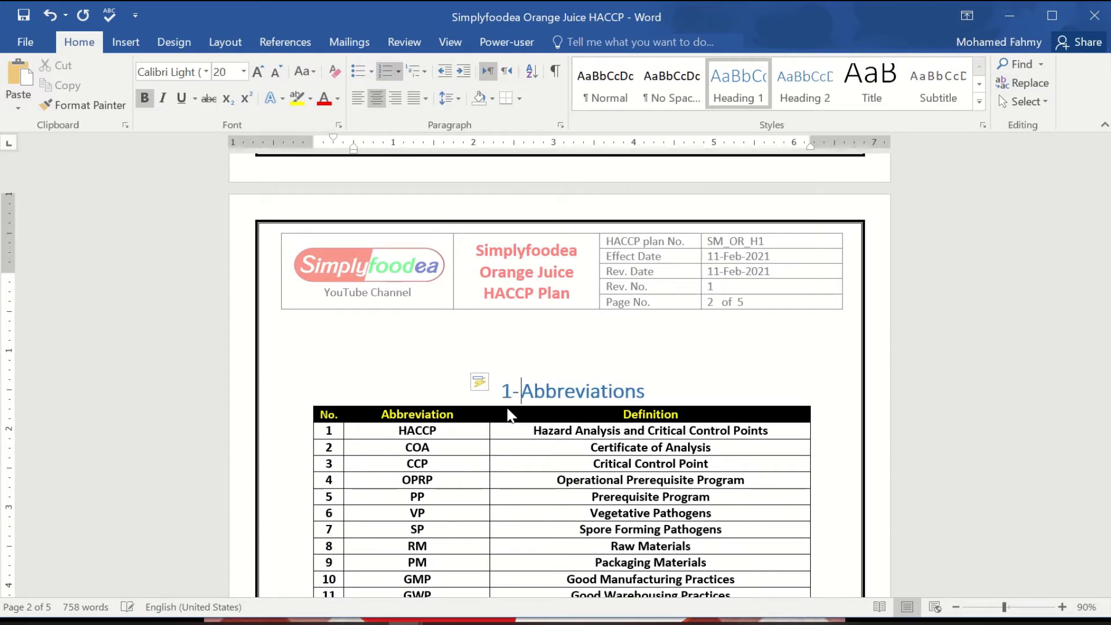
left_click(359, 99)
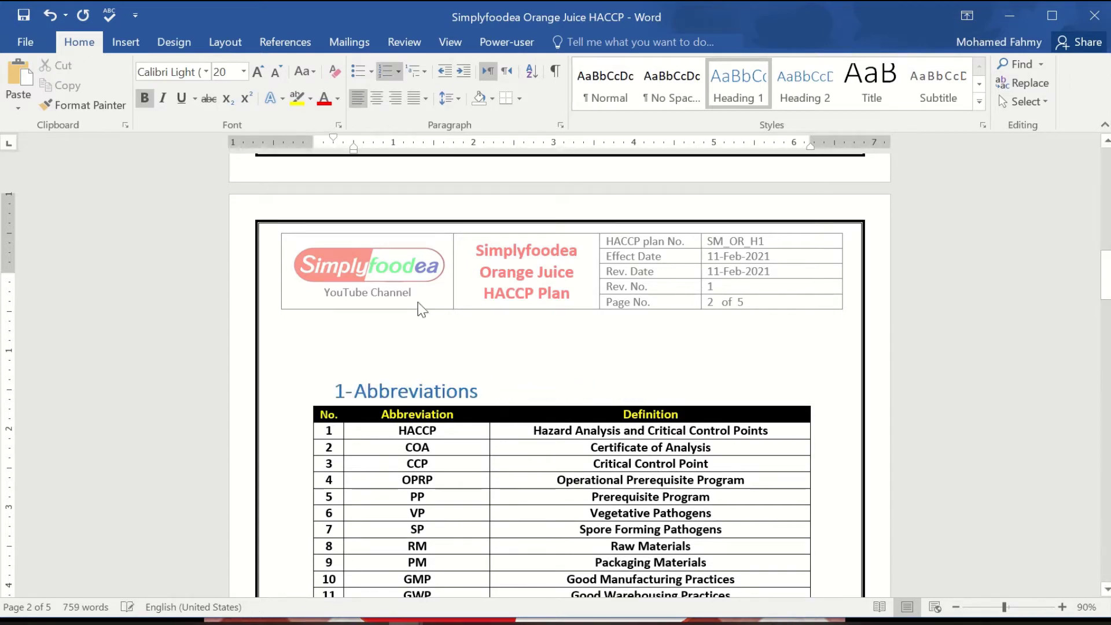
Step: Display the headings Navigation pane, then set the 1-Abbreviations heading line in Arial
left_click(455, 43)
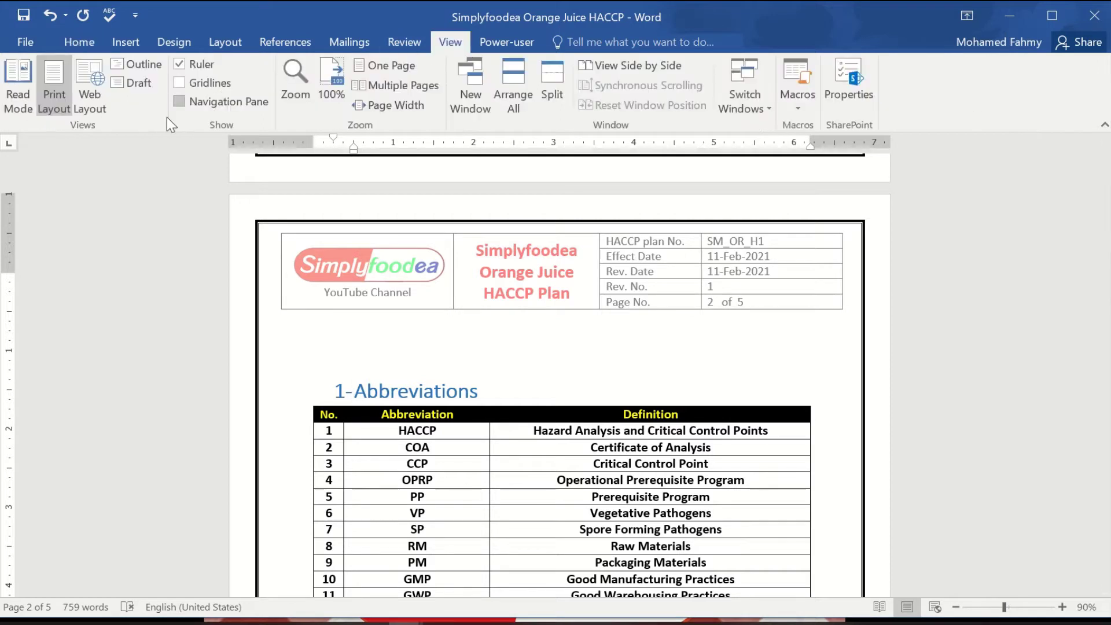
left_click(179, 102)
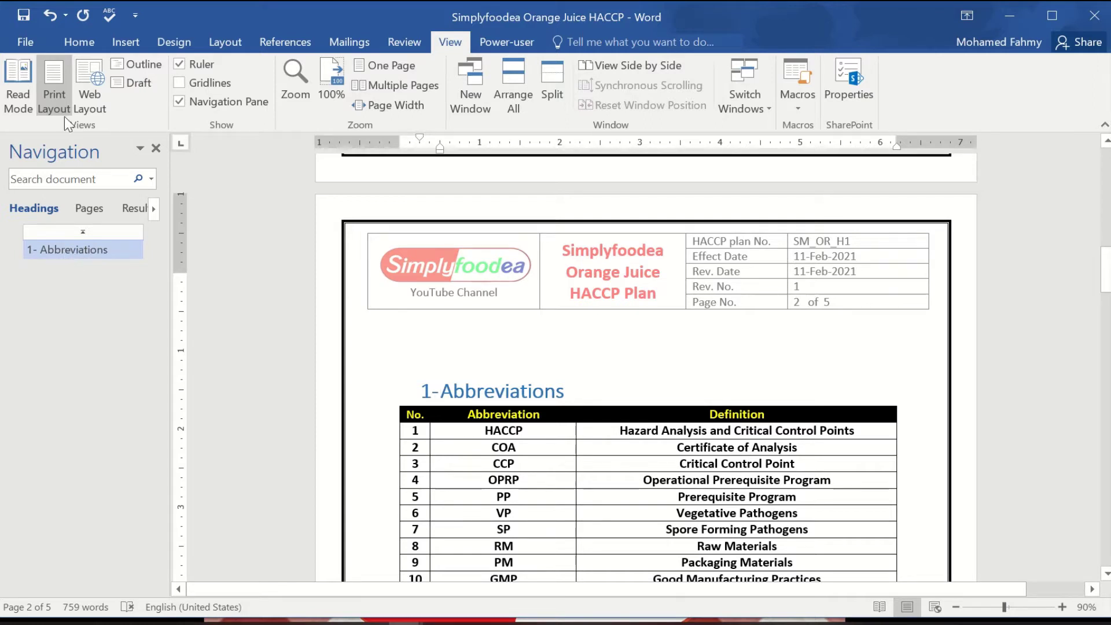
triple_click(521, 391)
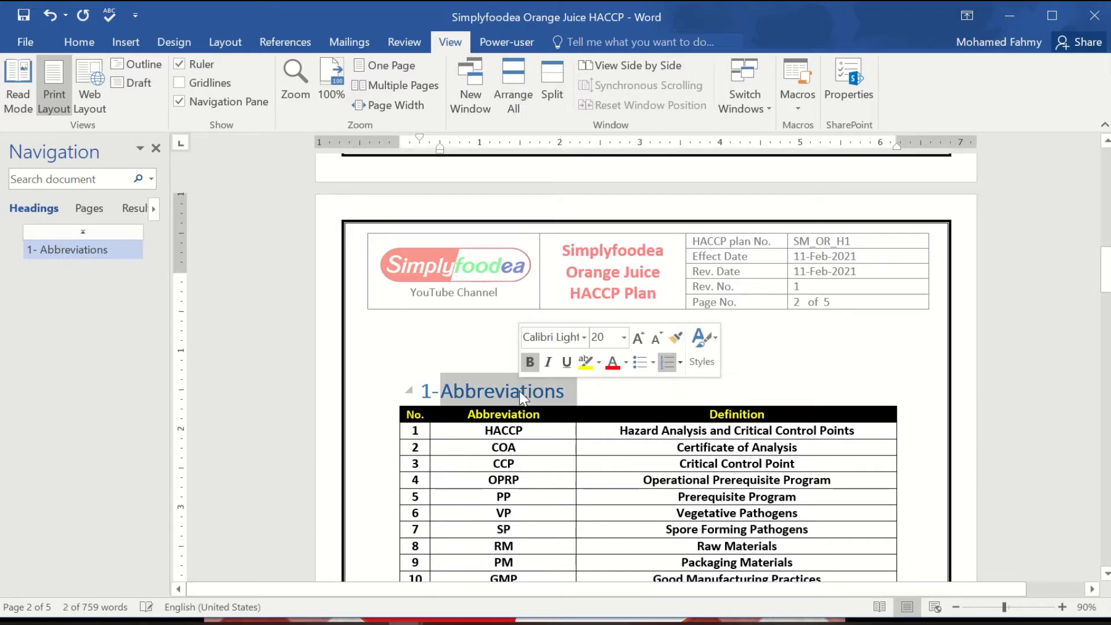
left_click(80, 41)
left_click(205, 73)
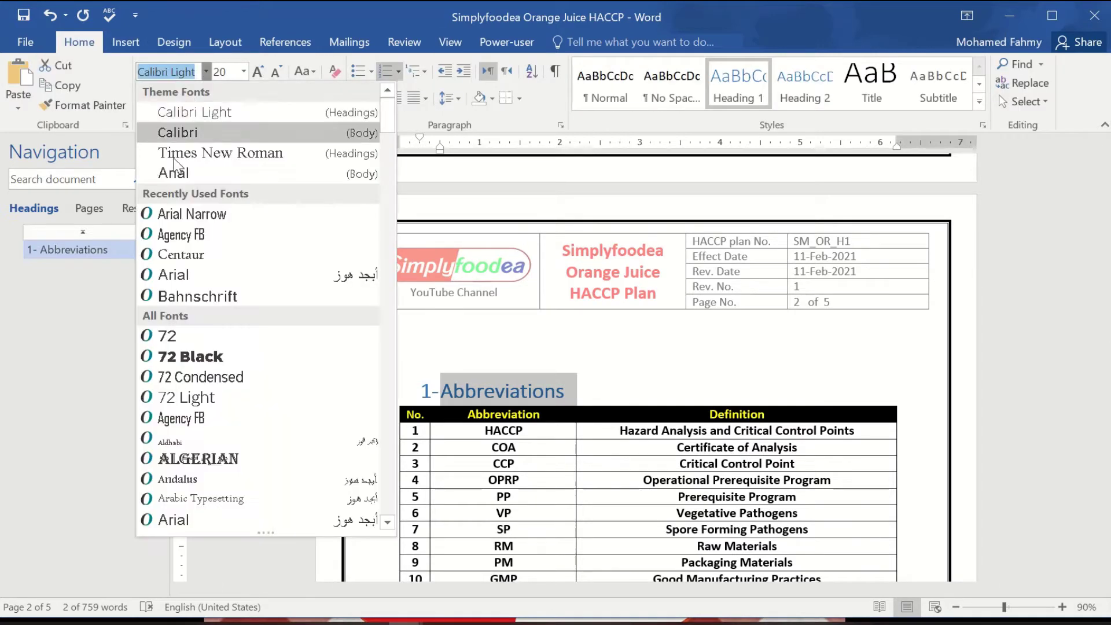
left_click(176, 174)
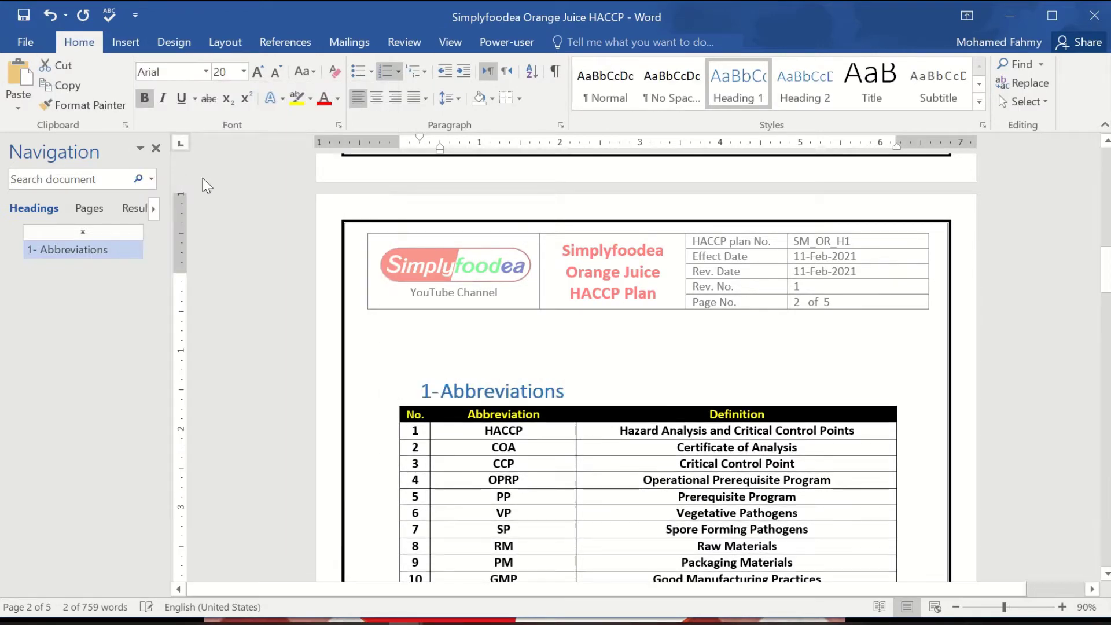
left_click(671, 389)
scroll(571, 443, "down", 12)
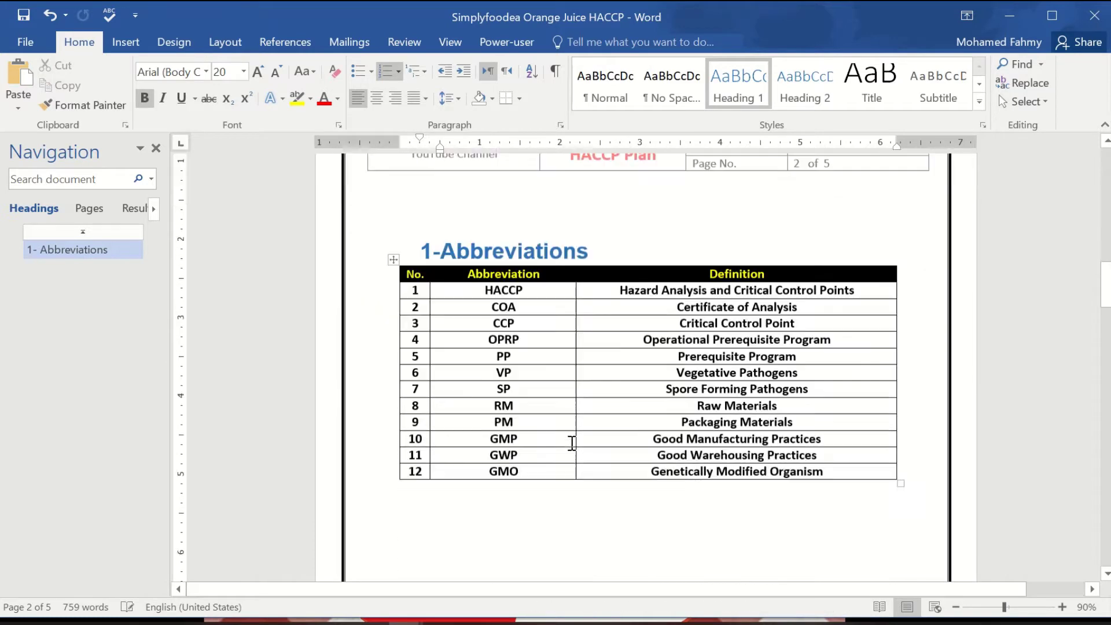
scroll(571, 443, "down", 5)
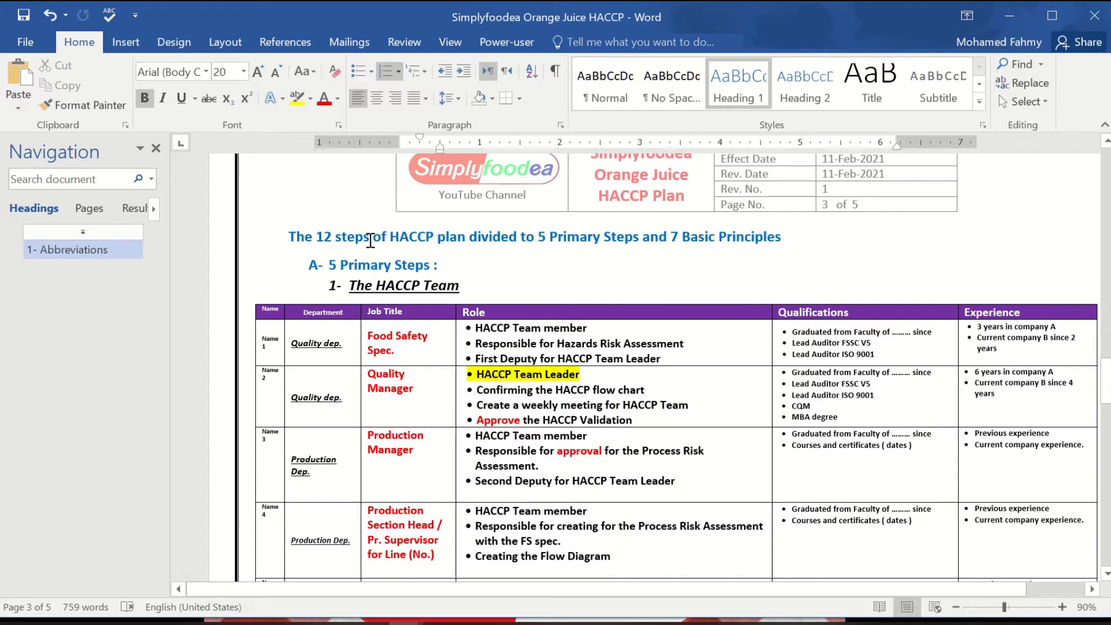
Step: Make the 12 steps of HACCP line a Heading 1 numbered as section 2
triple_click(371, 238)
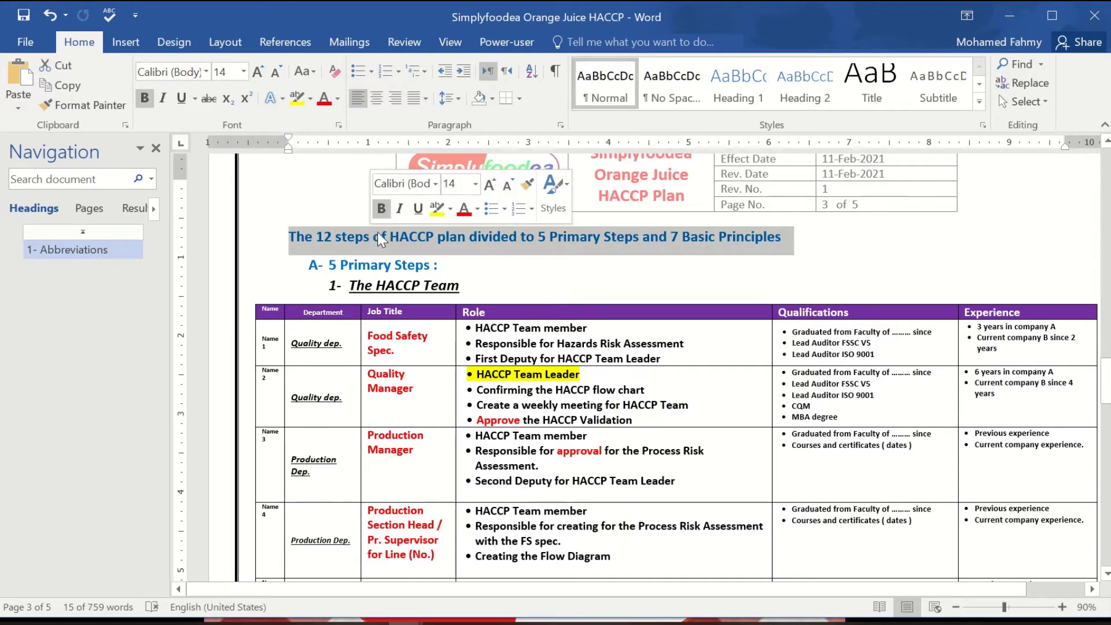
left_click(734, 88)
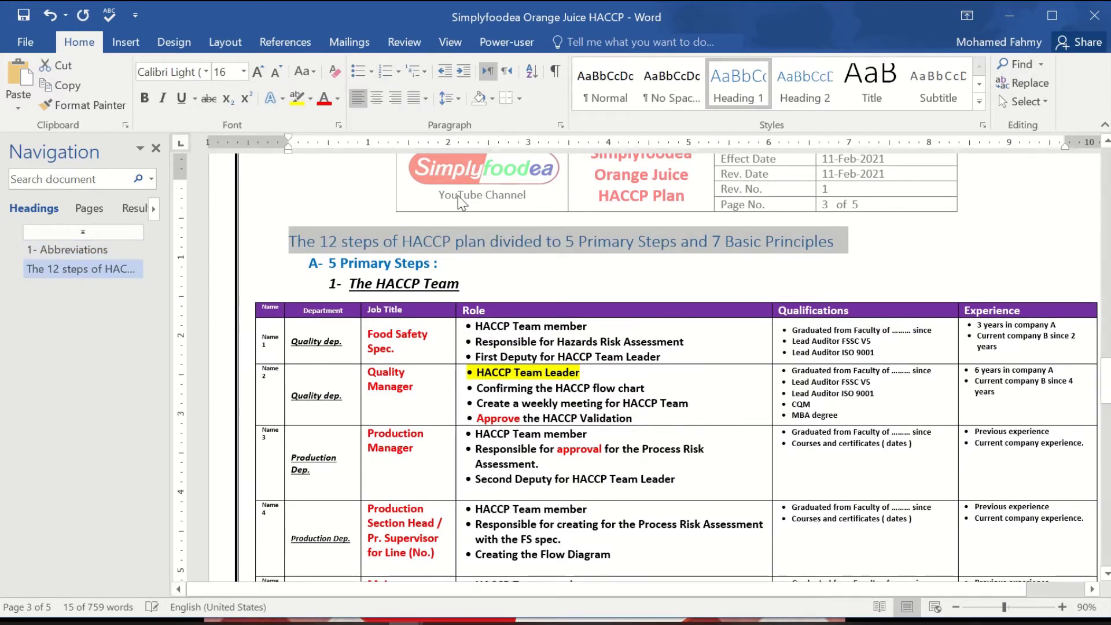
left_click(291, 238)
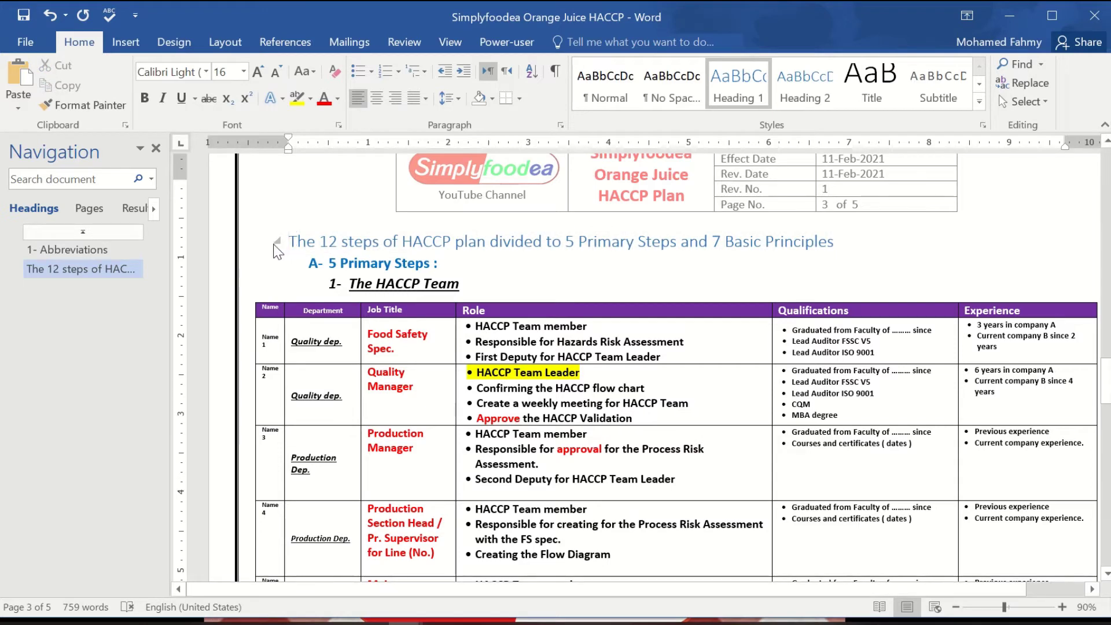
left_click(385, 70)
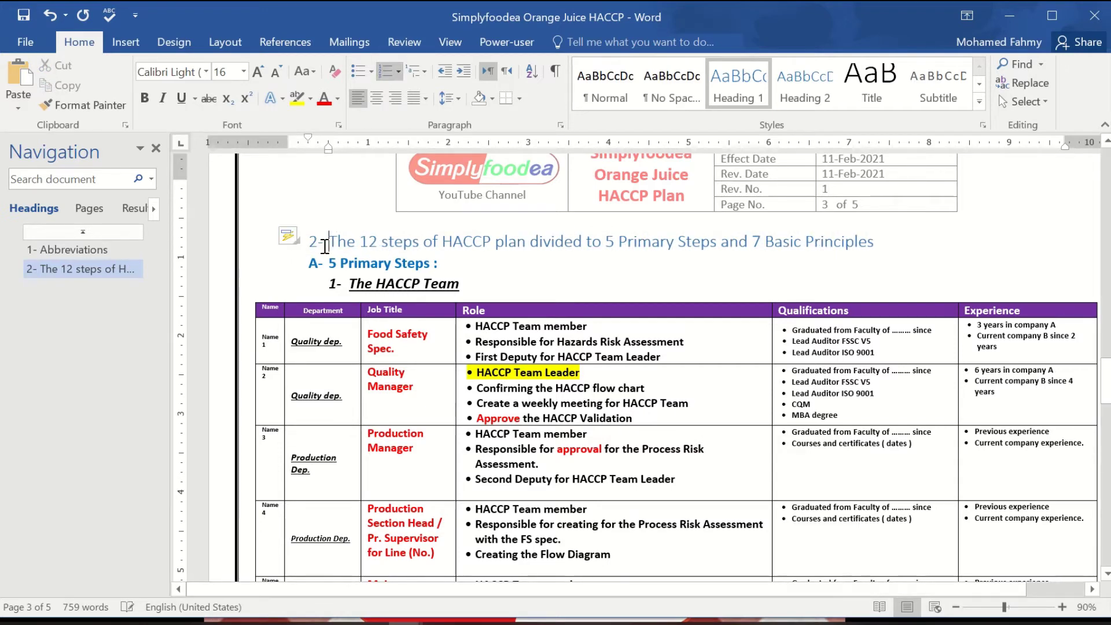
Step: Copy the 1-Abbreviations heading formatting onto the 12 steps heading with Format Painter
left_click(80, 250)
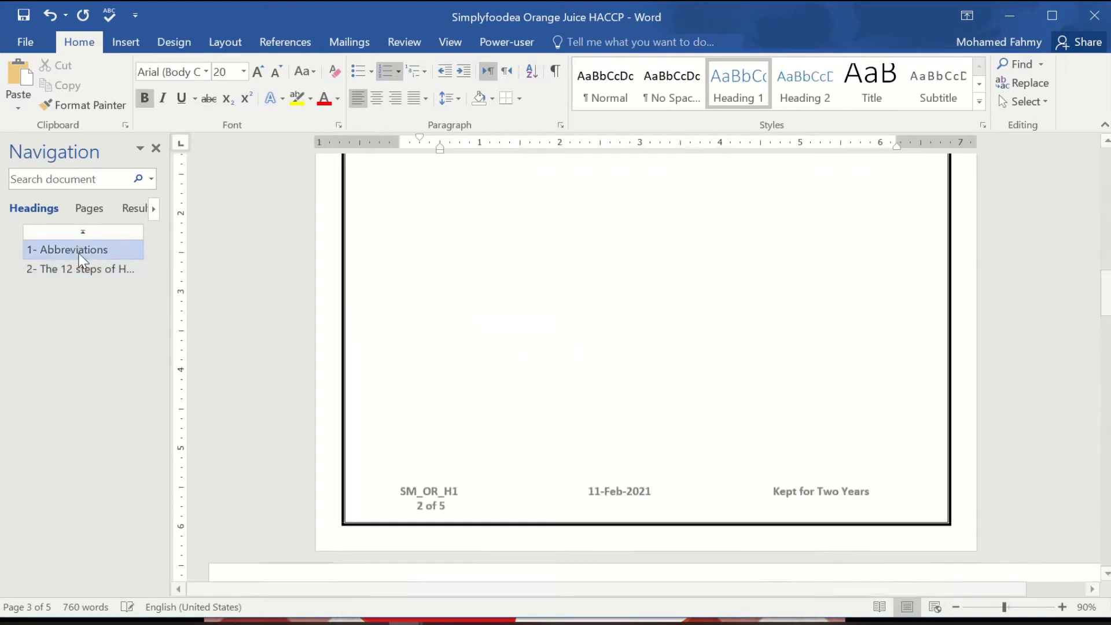
left_click_drag(505, 174, 562, 174)
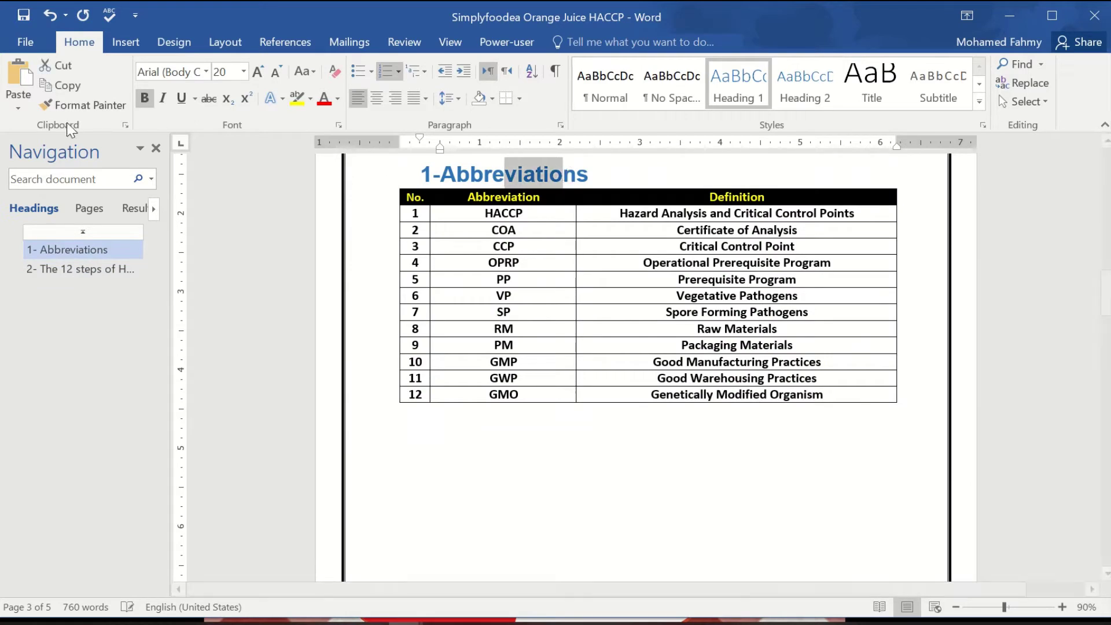
left_click(67, 105)
left_click(77, 270)
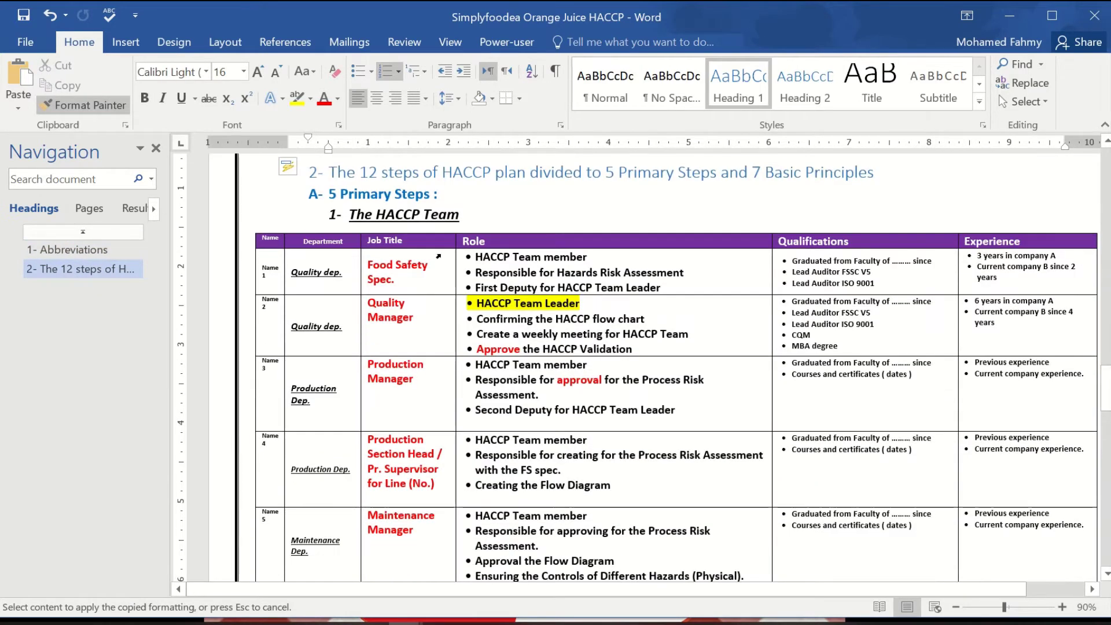
left_click_drag(881, 177, 327, 177)
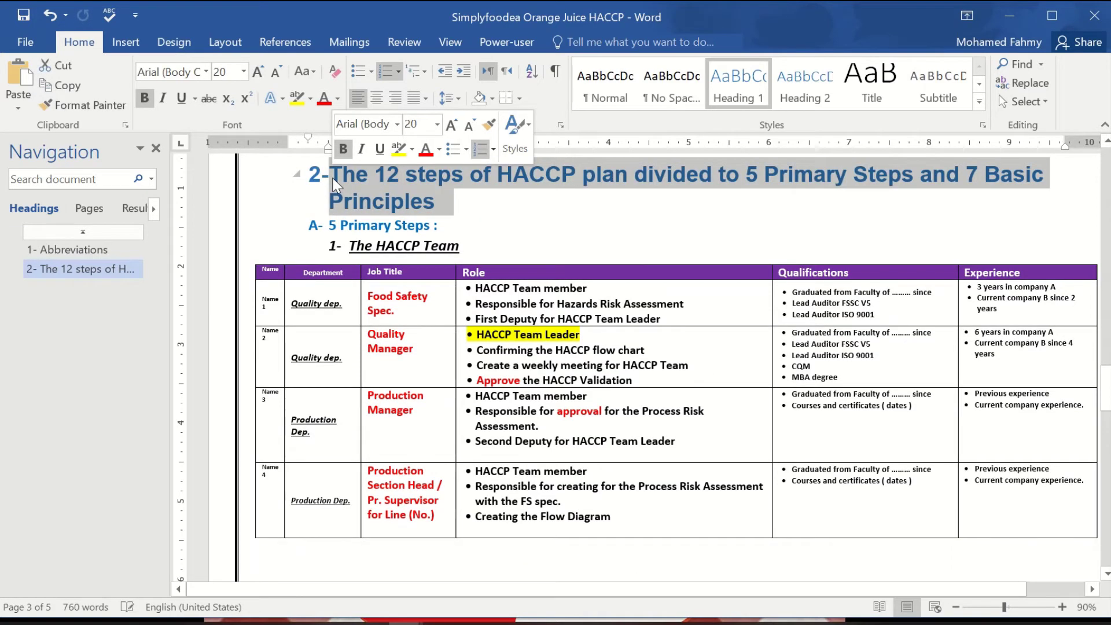
left_click(390, 199)
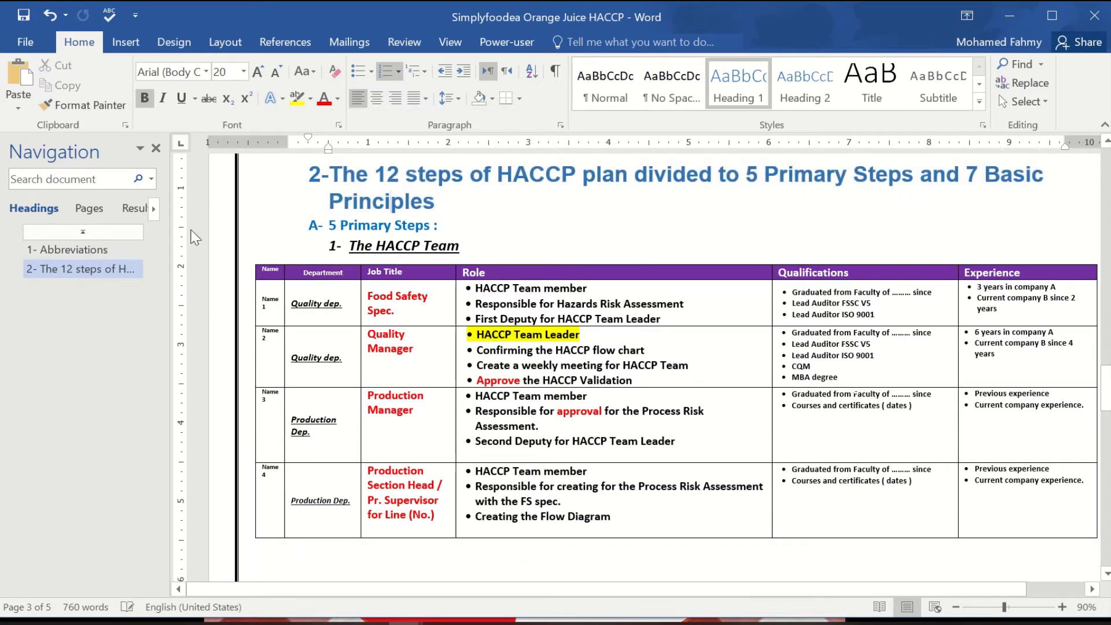
left_click(67, 250)
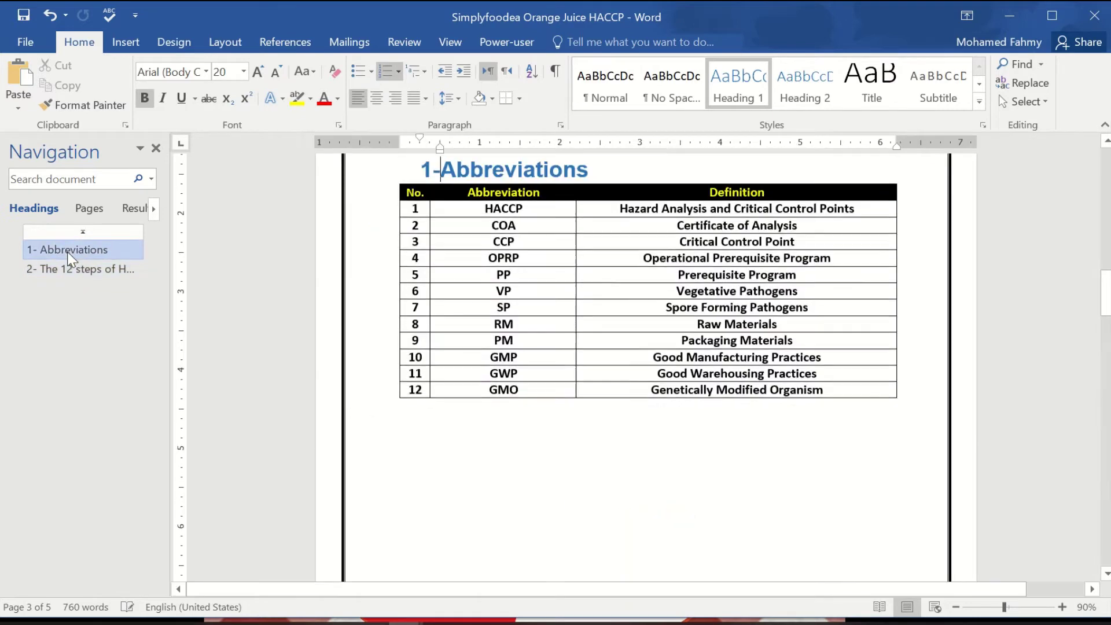
left_click(72, 272)
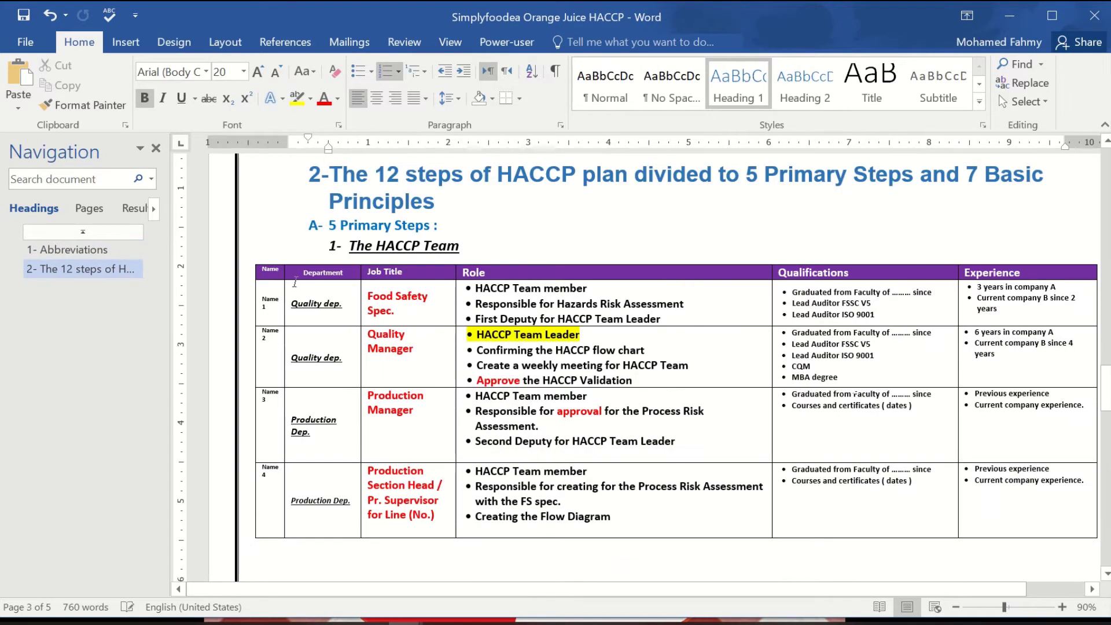
Step: Make the 5 Primary Steps line a Heading 2 lettered 'A.' and type 'The'
left_click(364, 224)
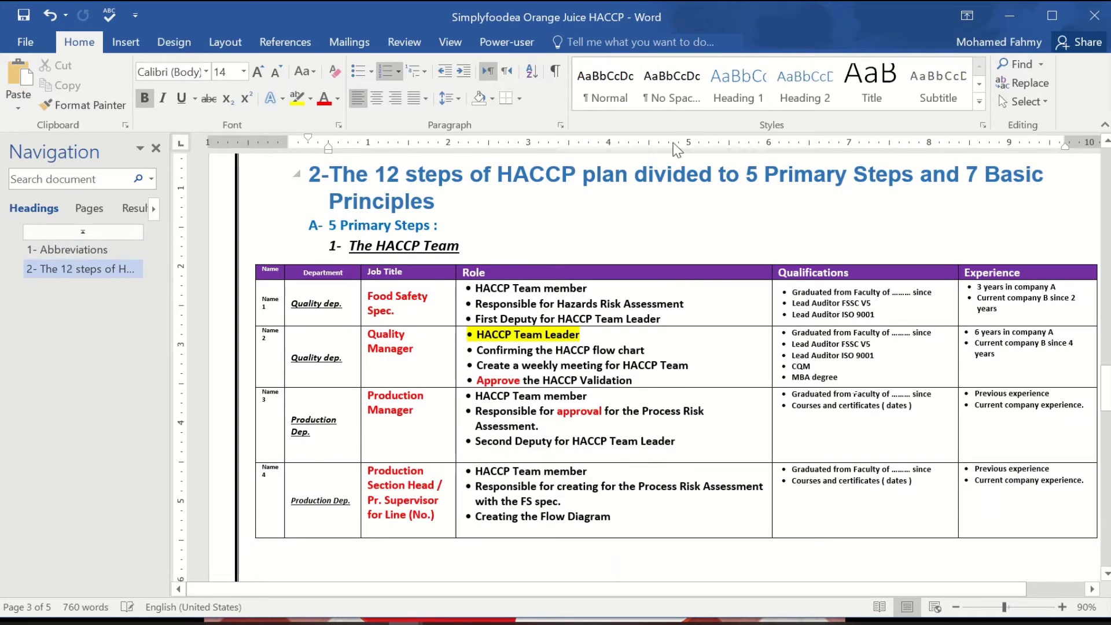
left_click(805, 87)
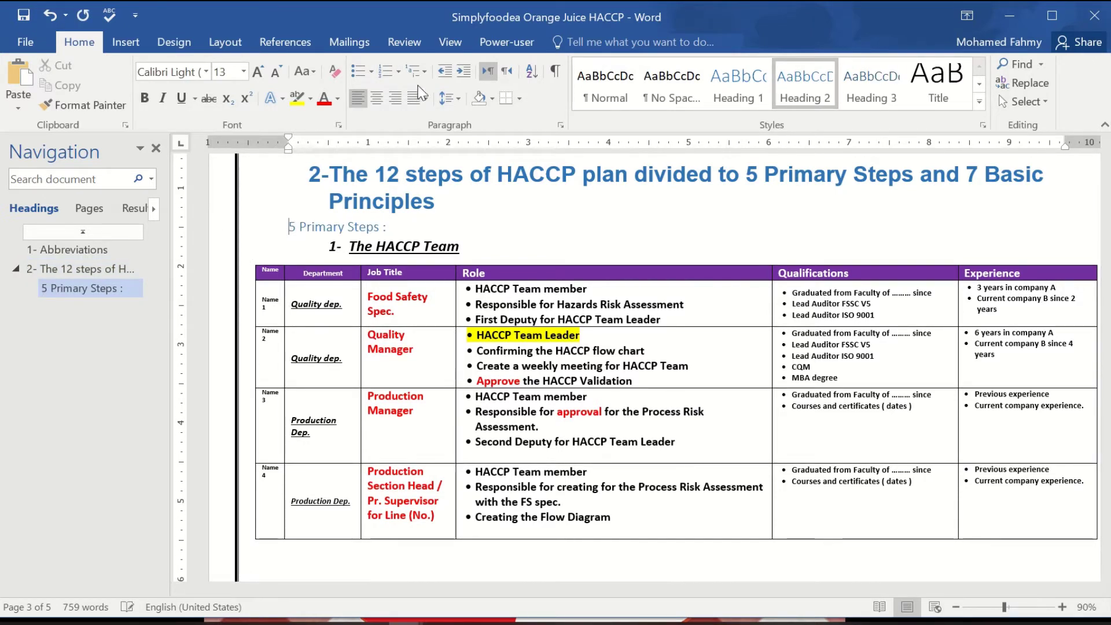
left_click(399, 73)
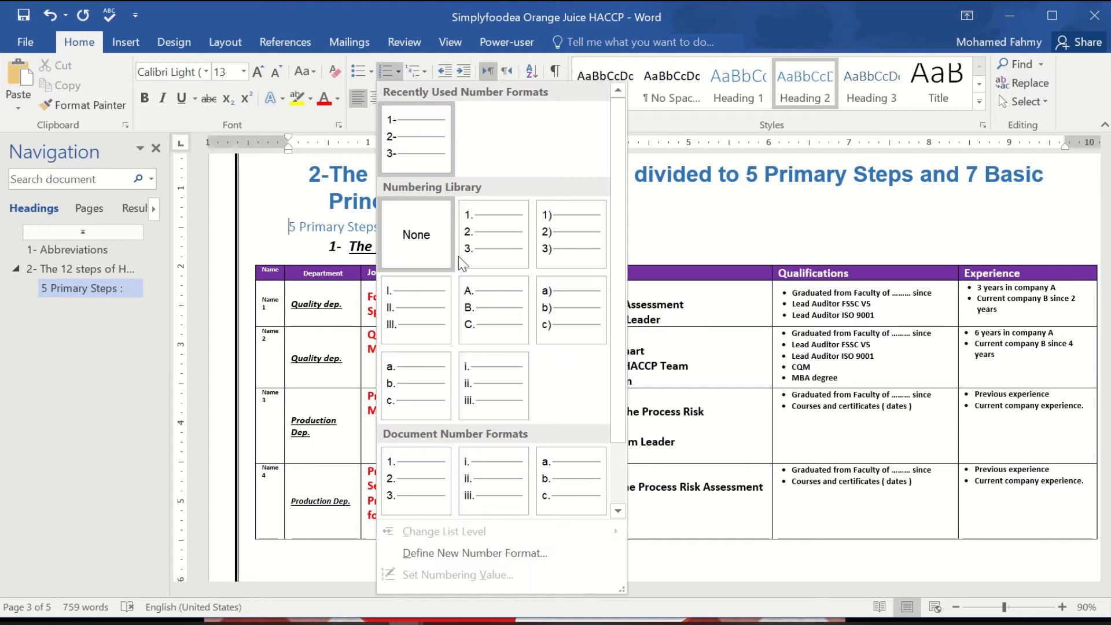
left_click(506, 328)
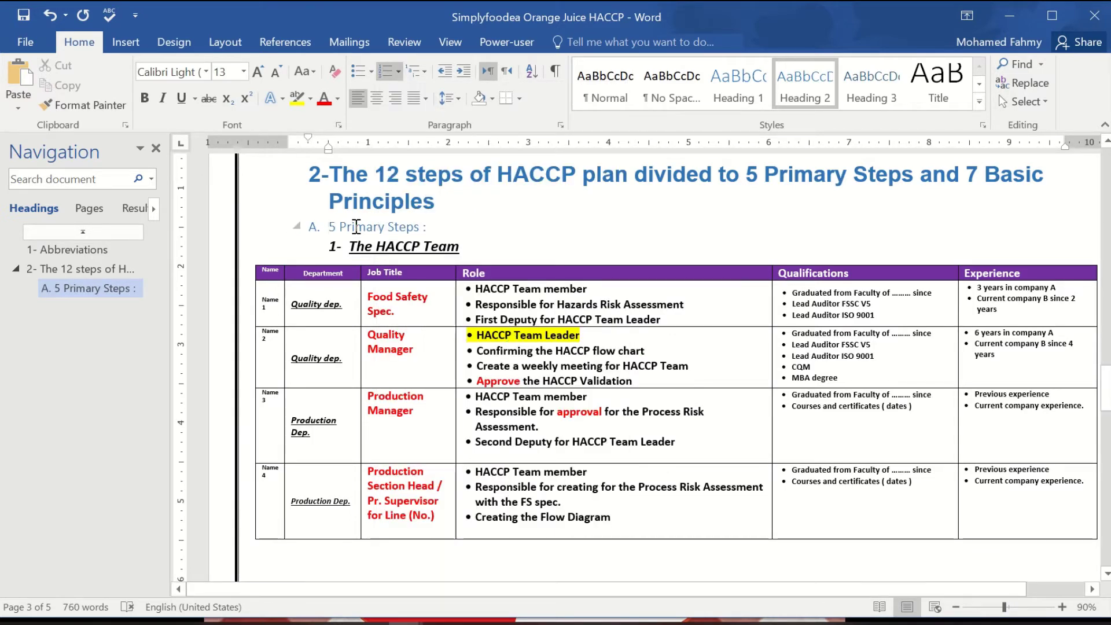
type("The")
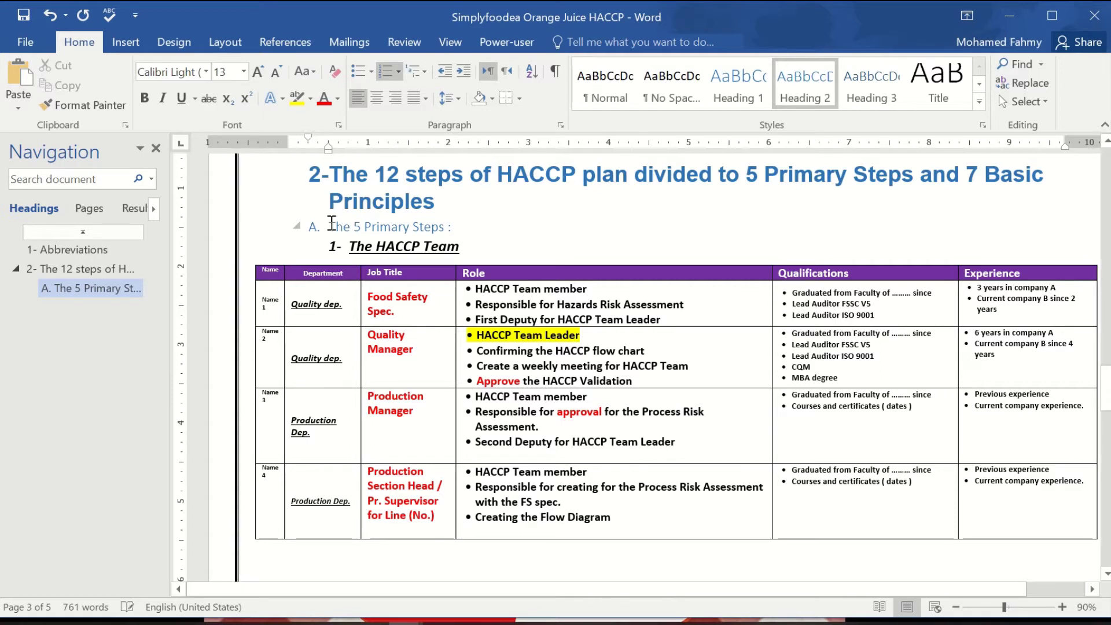
Step: Colour the A. number dark orange and make the whole heading bold
left_click(314, 225)
left_click(338, 100)
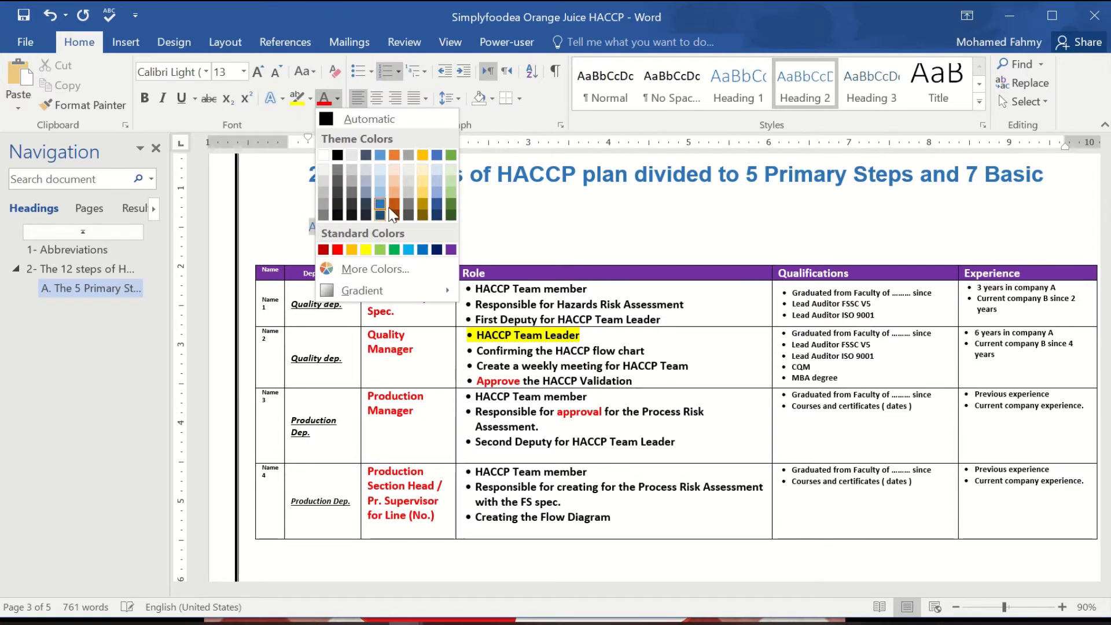
left_click(392, 217)
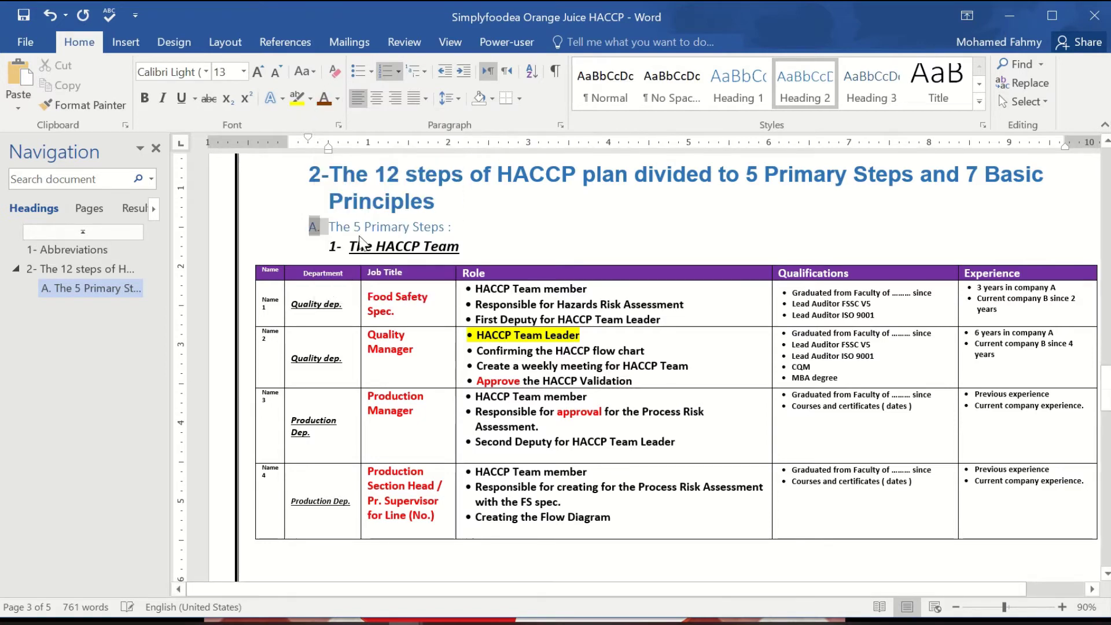
triple_click(360, 230)
left_click(370, 201)
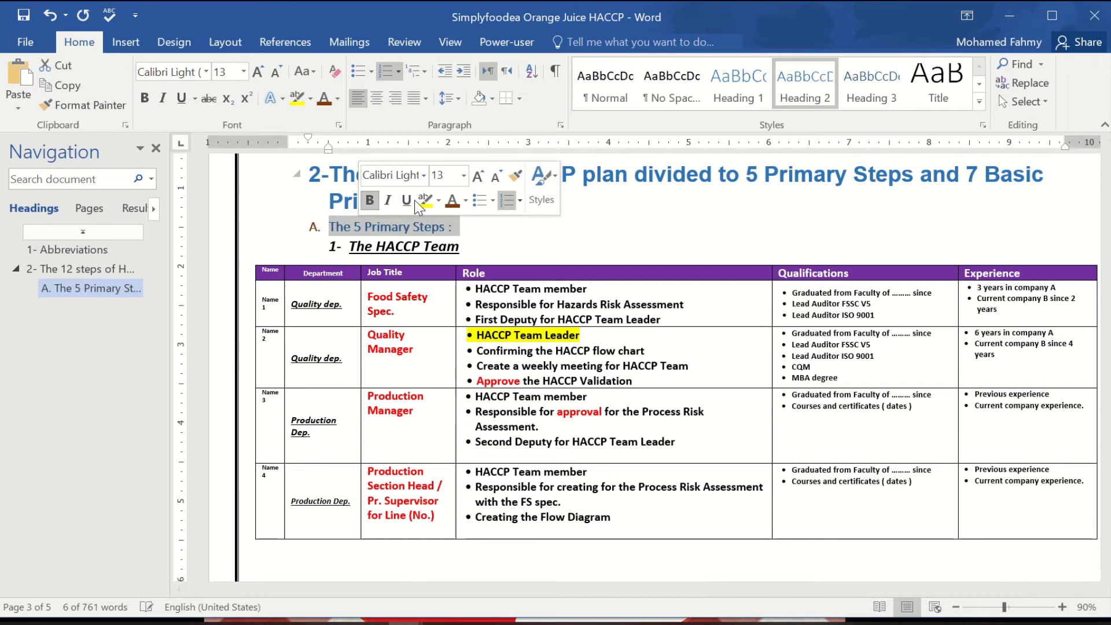
Step: Fix 'Steps :' to 'Steps:' using the spelling suggestion
right_click(433, 228)
left_click(504, 229)
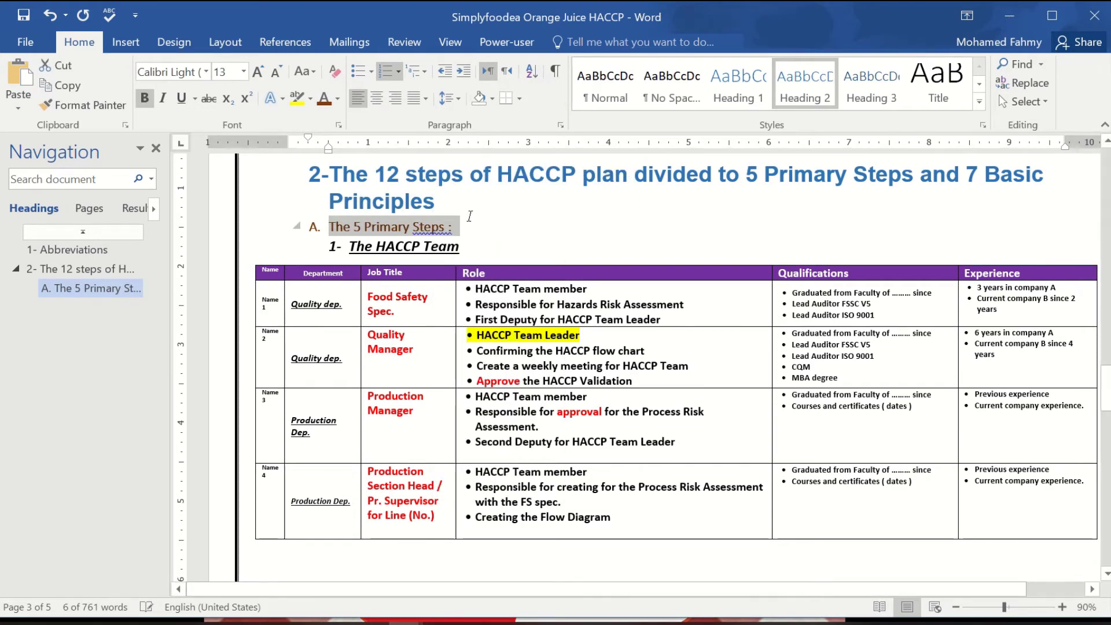
left_click(432, 229)
right_click(432, 229)
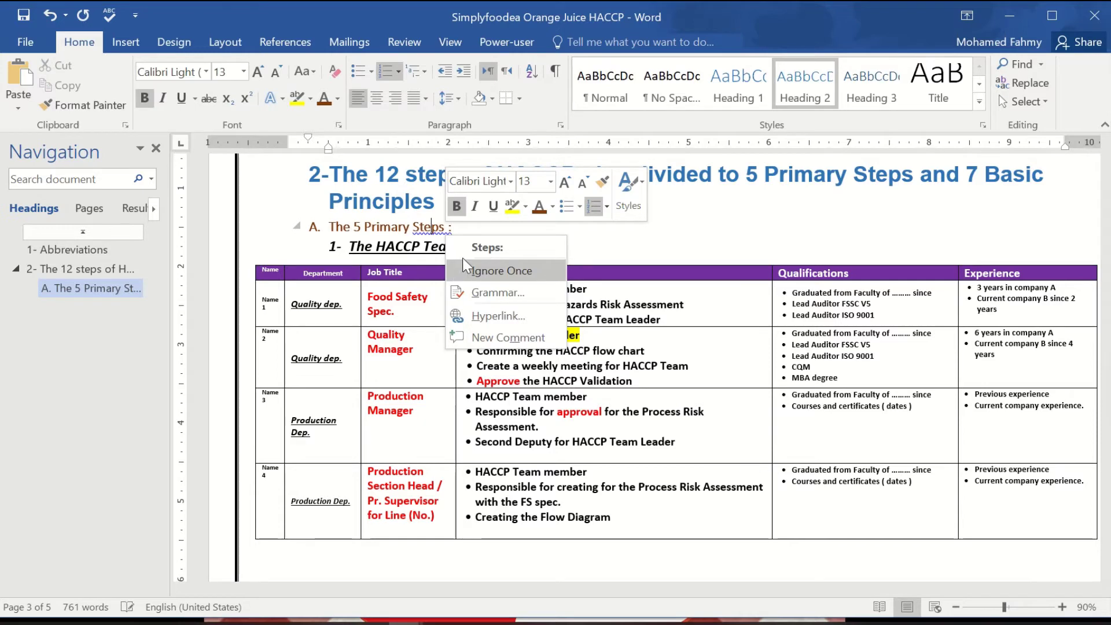
left_click(487, 248)
Step: Enlarge the A. The 5 Primary Steps: heading to 16 and set it in 72 Condensed
triple_click(432, 231)
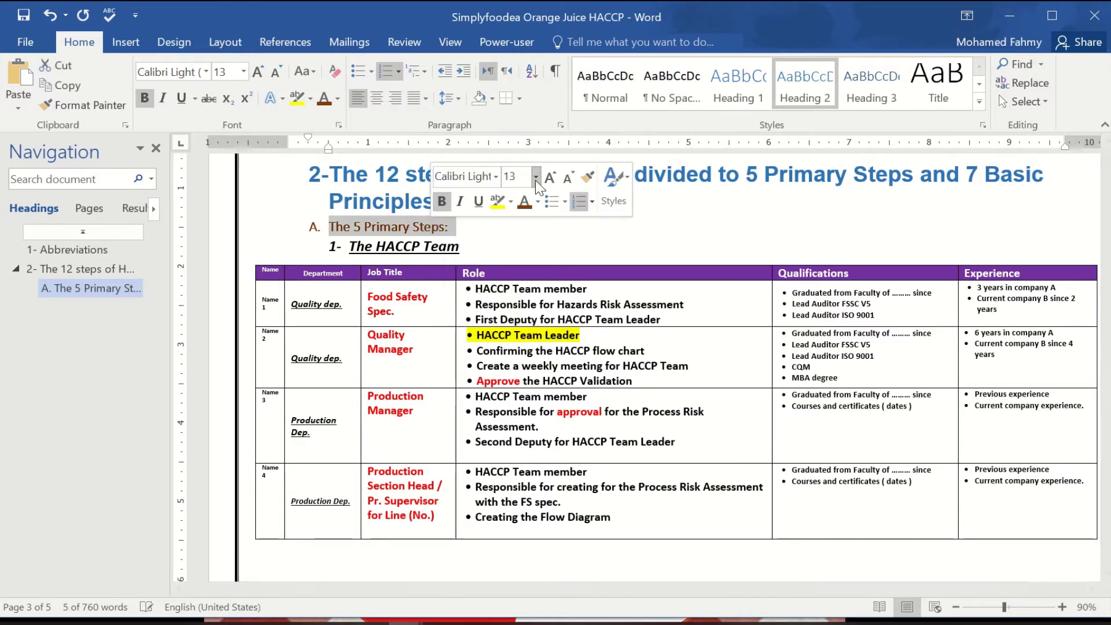
left_click(550, 176)
left_click(550, 176)
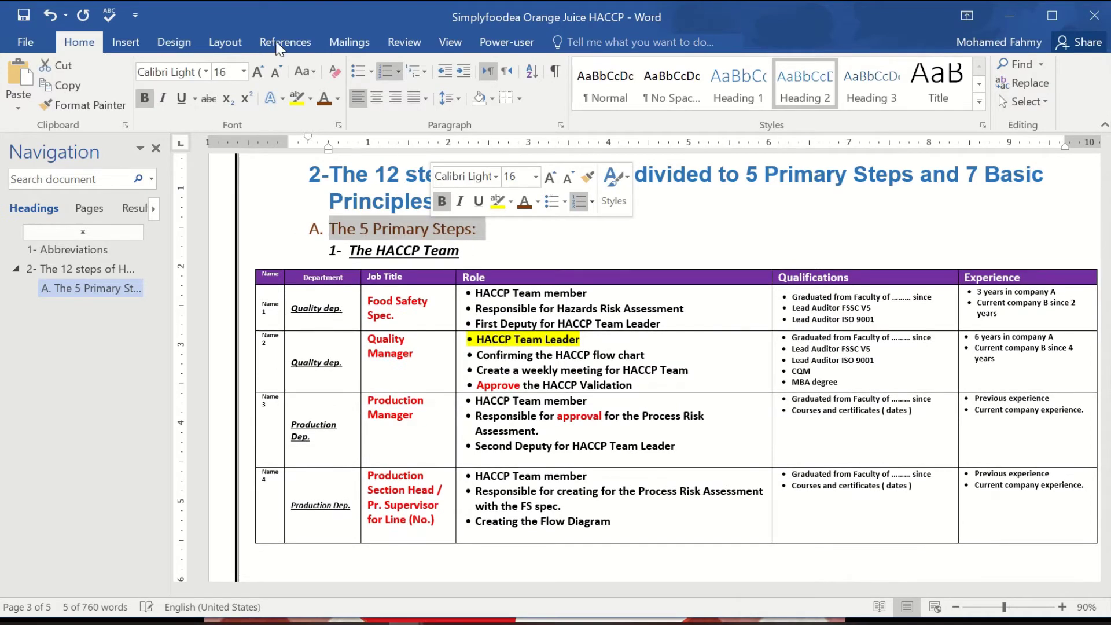
left_click(206, 71)
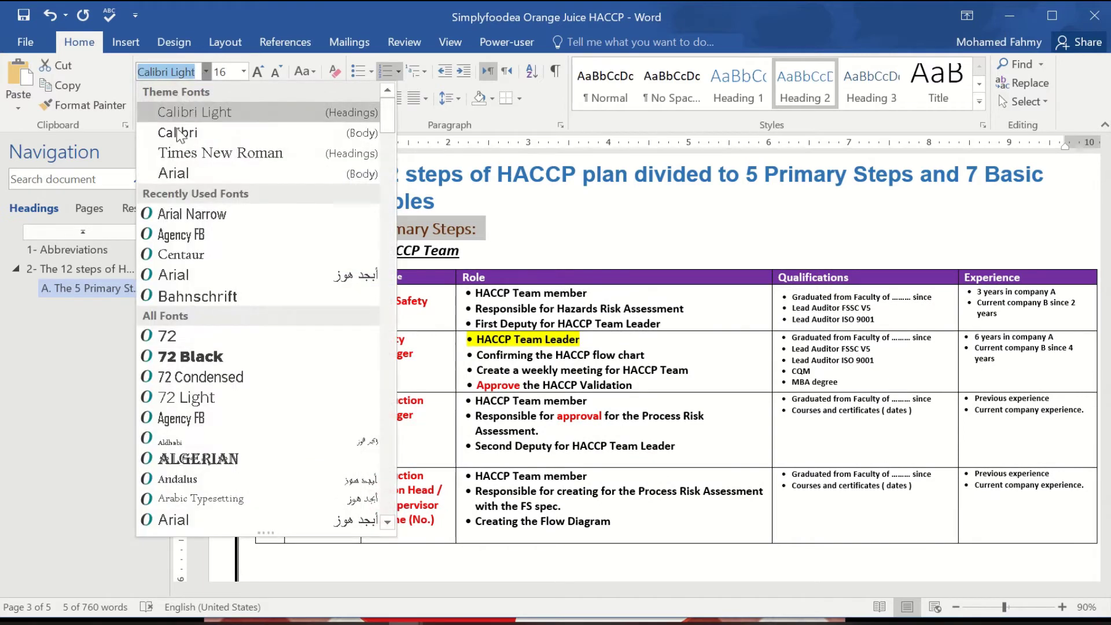
left_click(200, 377)
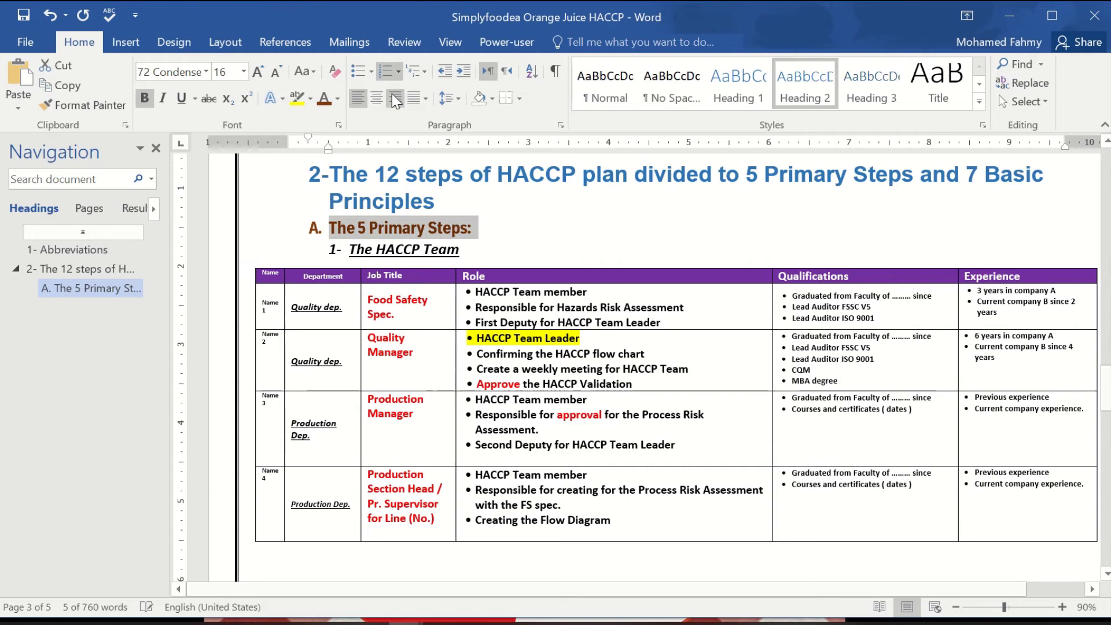
Step: Add an empty paragraph after the 'Principles' title and check the heading formats
left_click(468, 192)
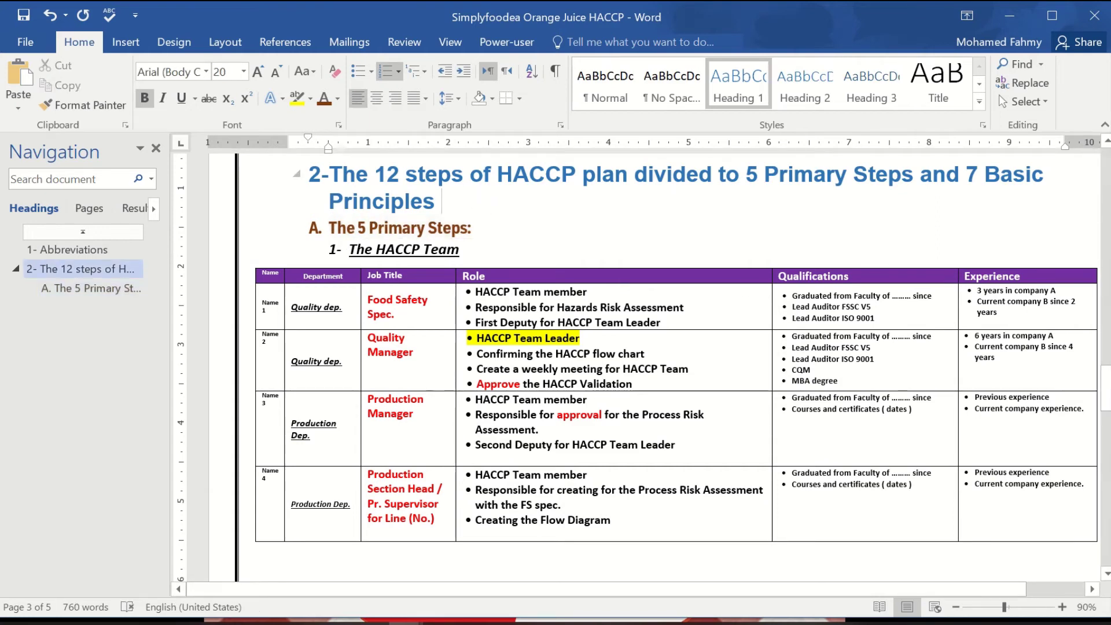
key("Return")
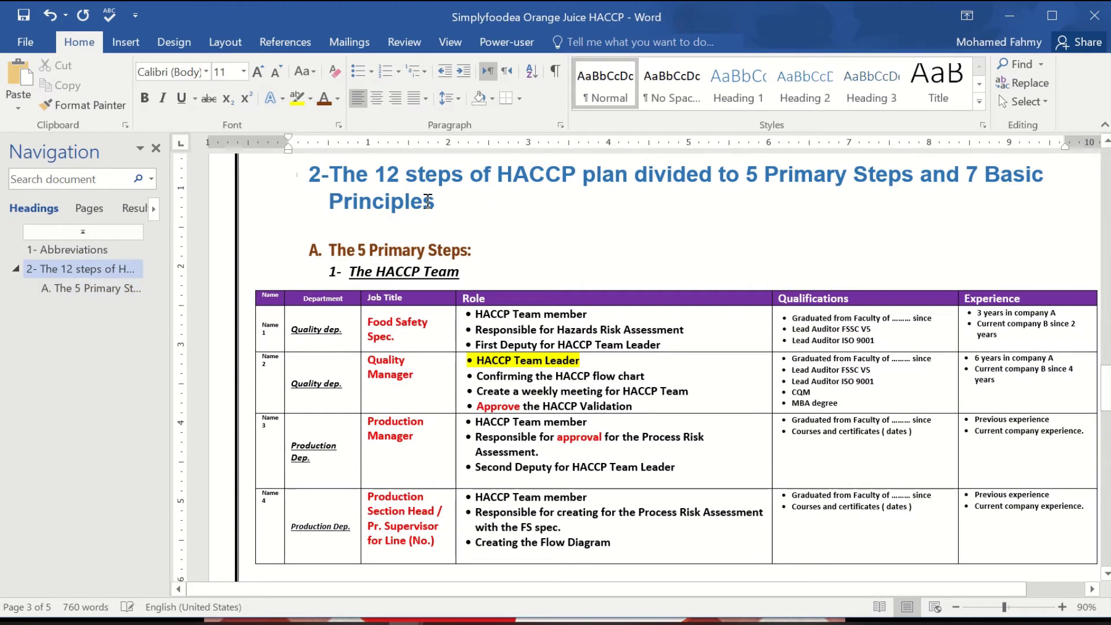
left_click(432, 180)
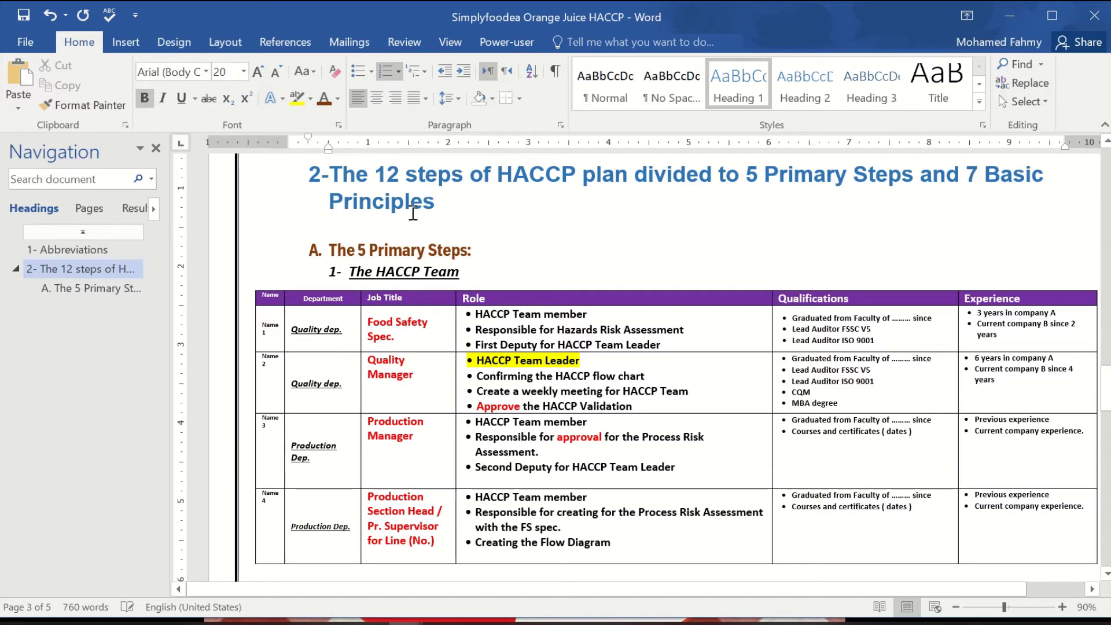
left_click(425, 250)
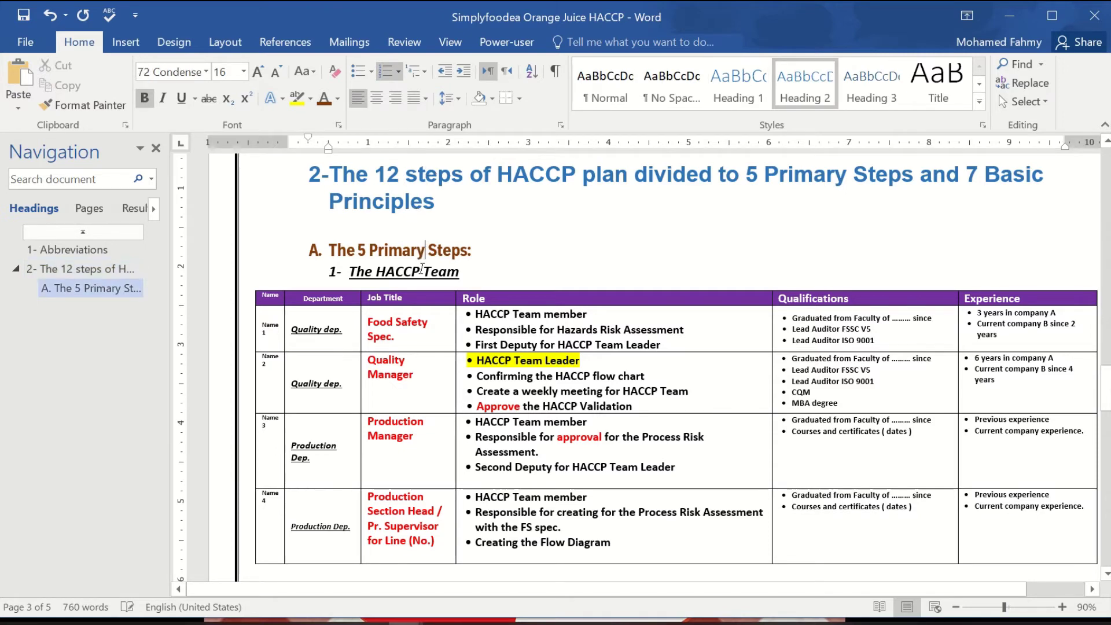
double_click(422, 269)
triple_click(432, 269)
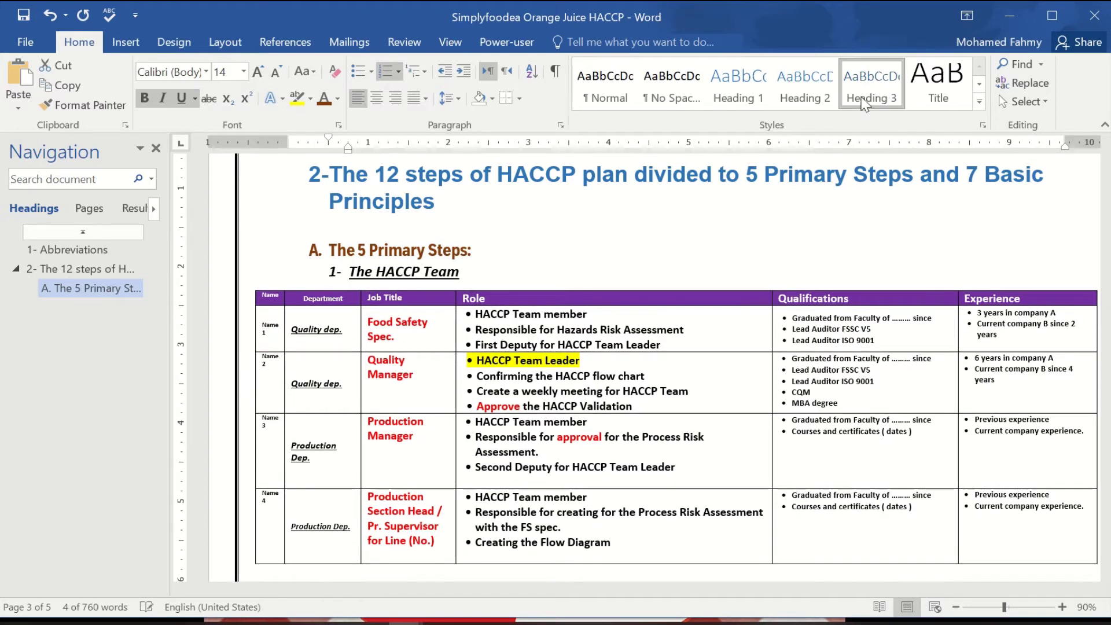
Step: Make The HACCP Team a Heading 3 with dash-style numbering restarted at 1
left_click(864, 98)
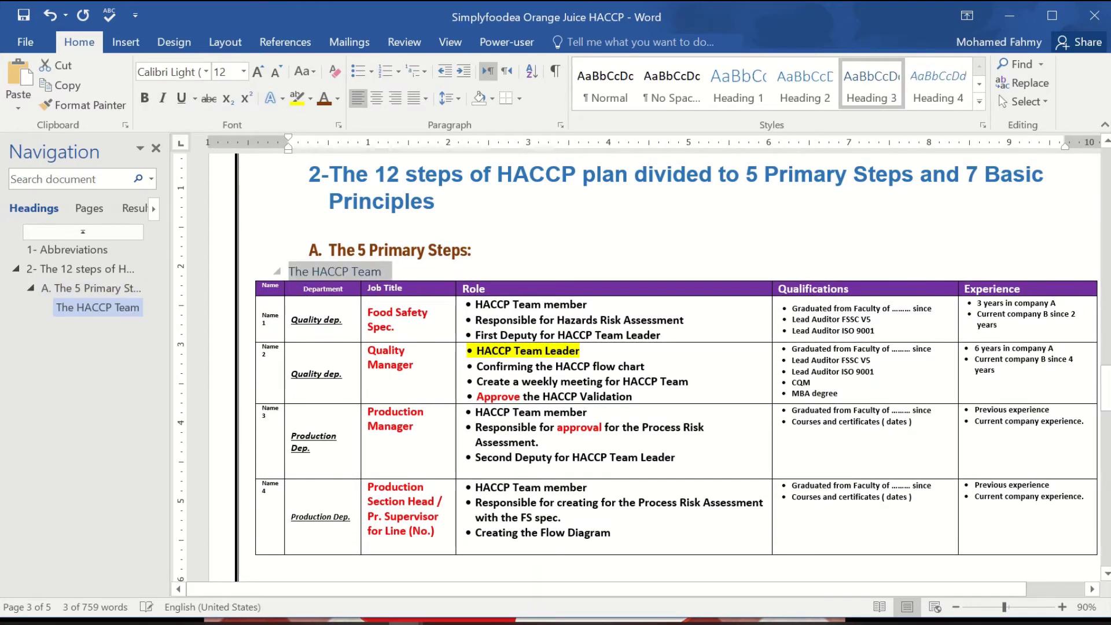
left_click(291, 272)
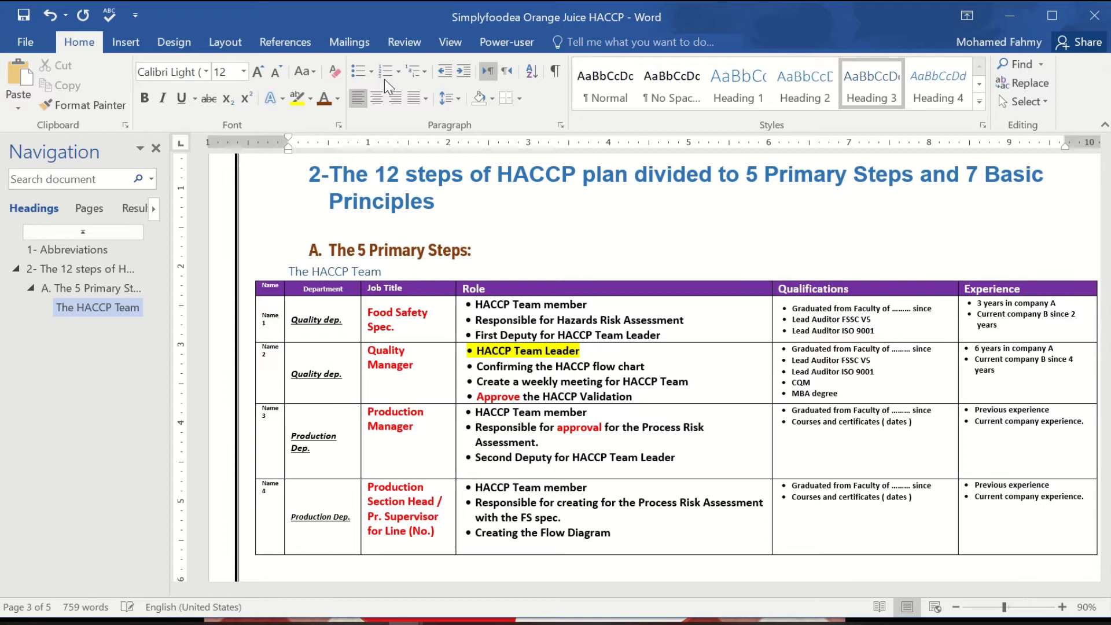
left_click(398, 71)
left_click(478, 147)
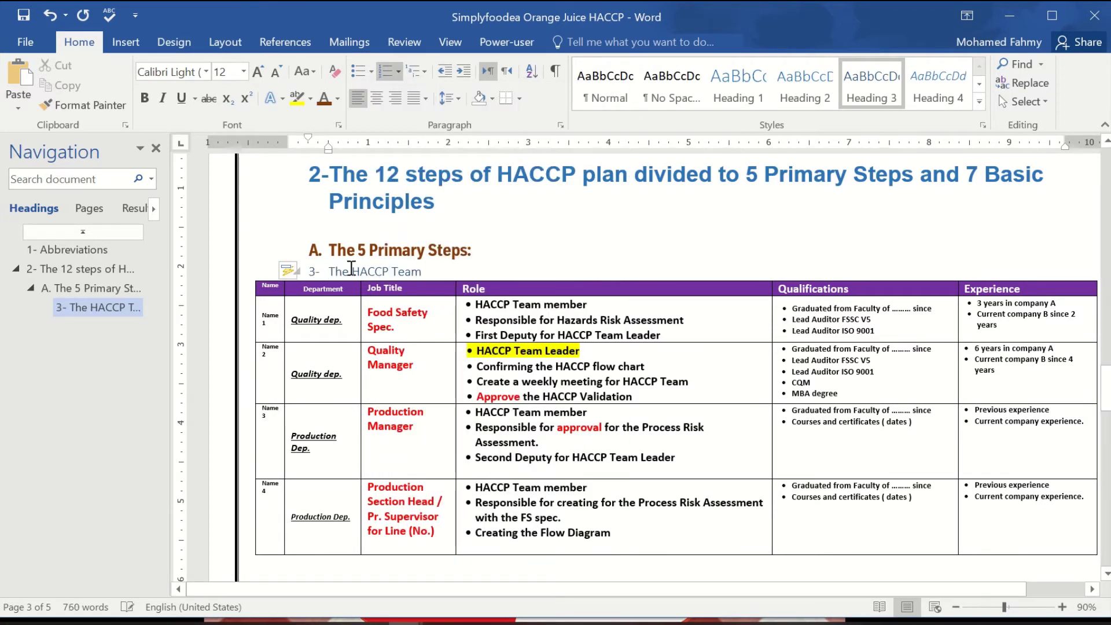
left_click(301, 271)
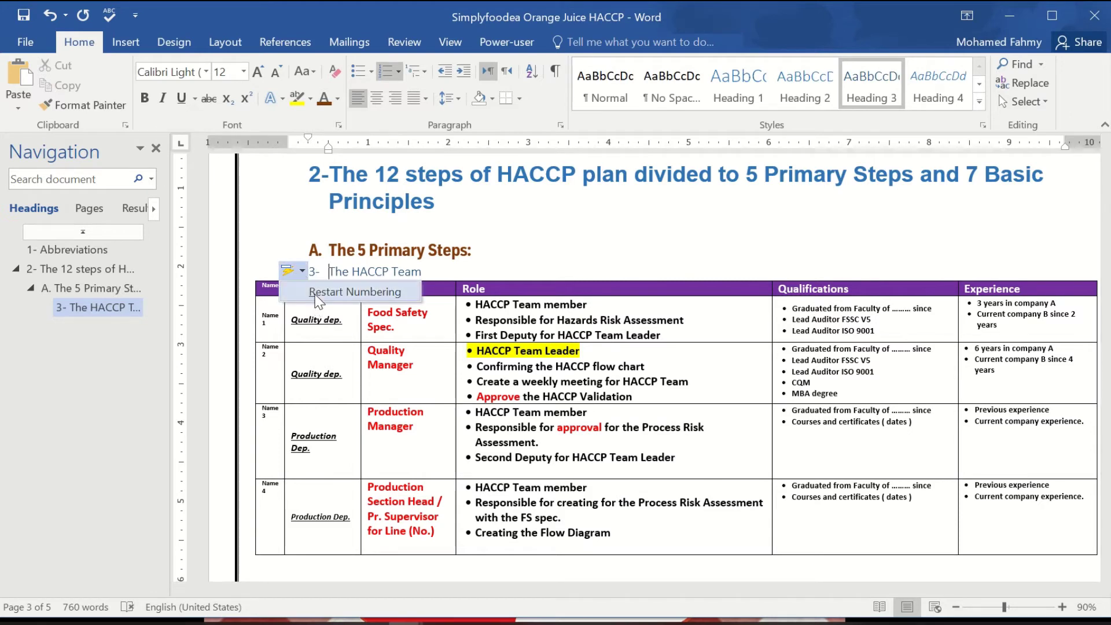
left_click(316, 295)
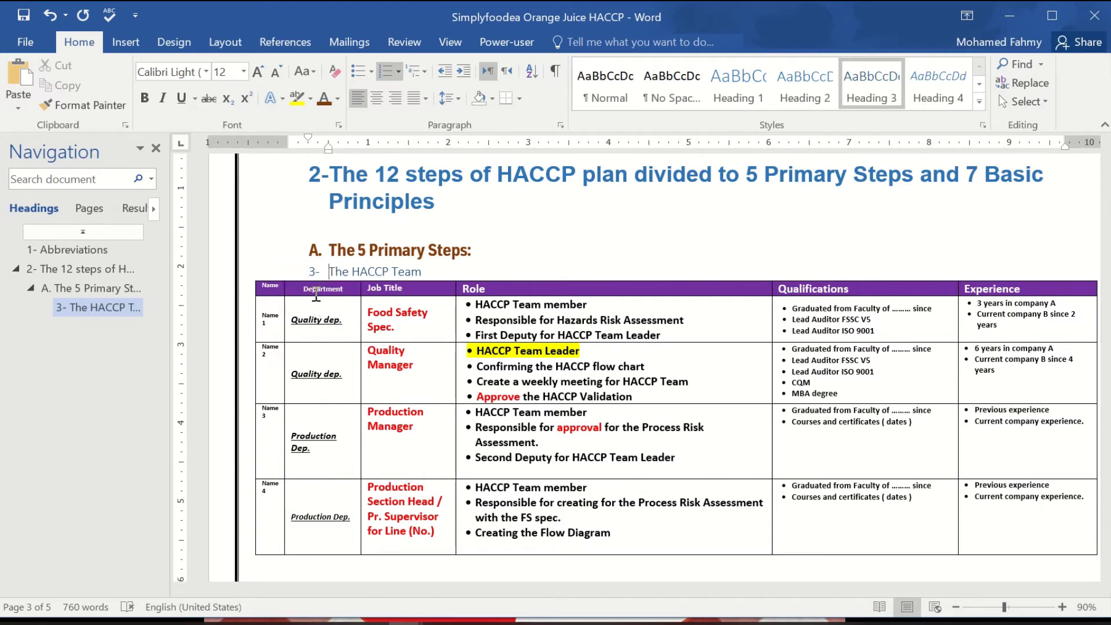
Step: Format The HACCP Team heading in red Arial Black at size 16
triple_click(349, 273)
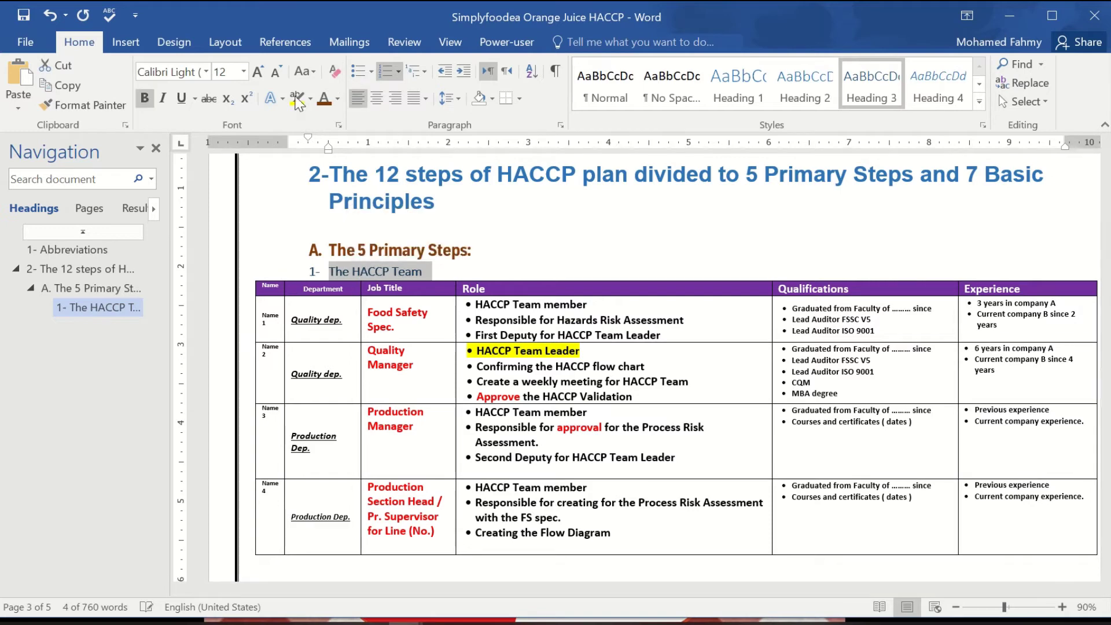
left_click(337, 99)
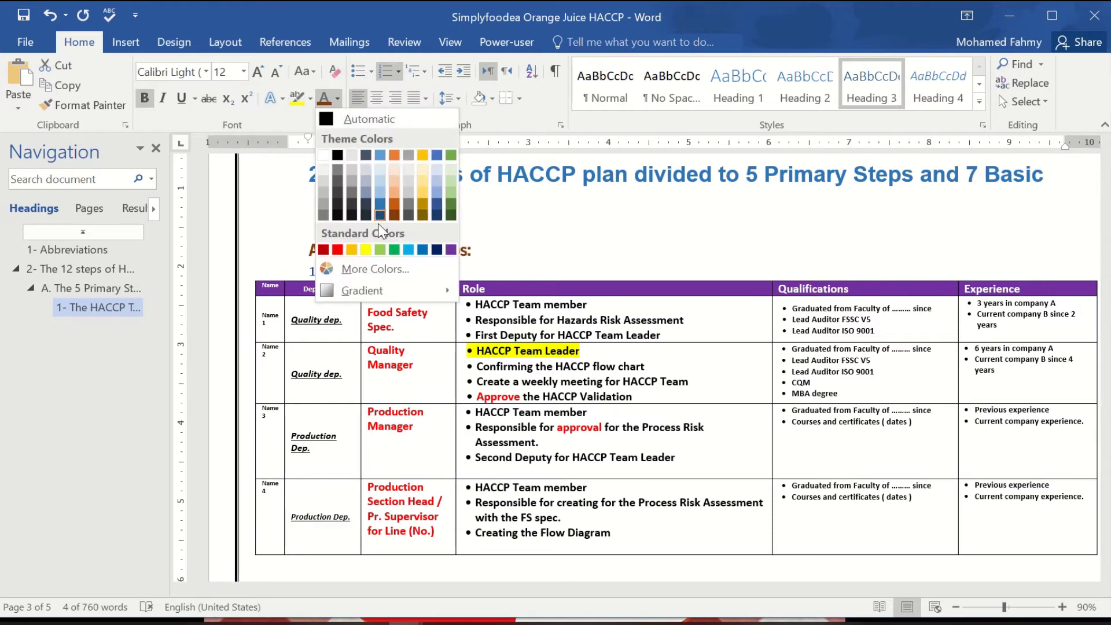
left_click(338, 249)
triple_click(349, 272)
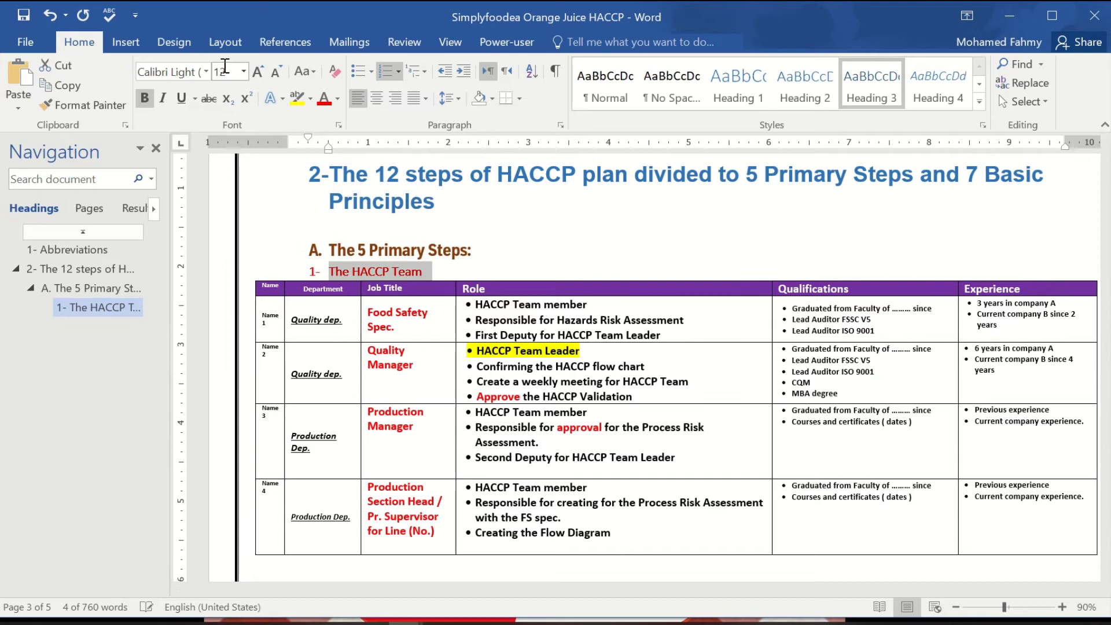
left_click(206, 71)
scroll(214, 295, "down", 2)
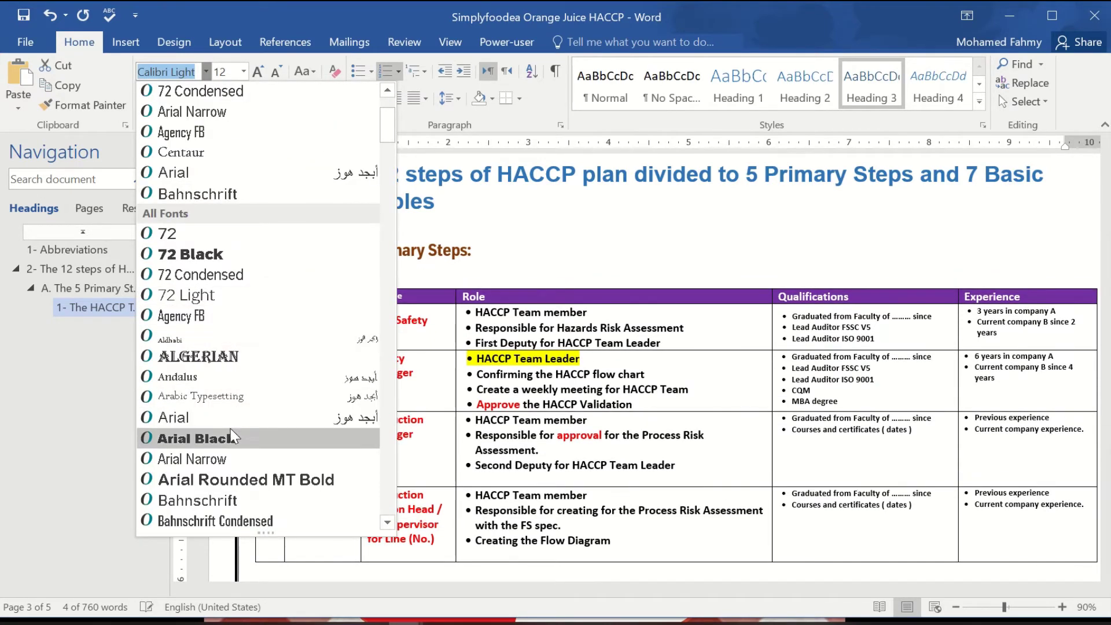
left_click(232, 438)
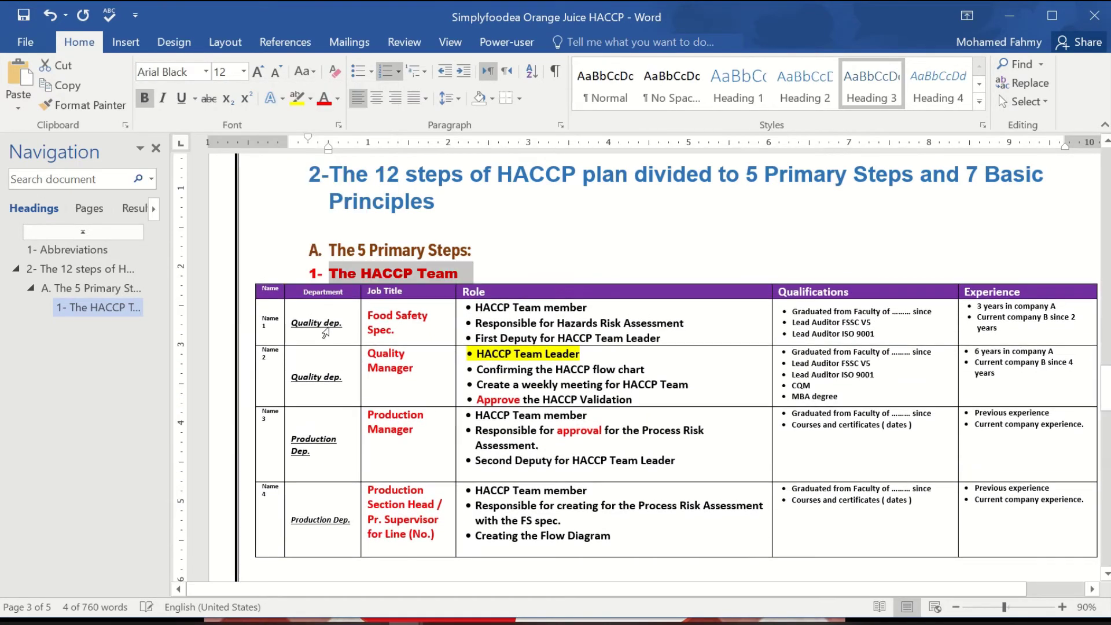
left_click(258, 72)
left_click(258, 73)
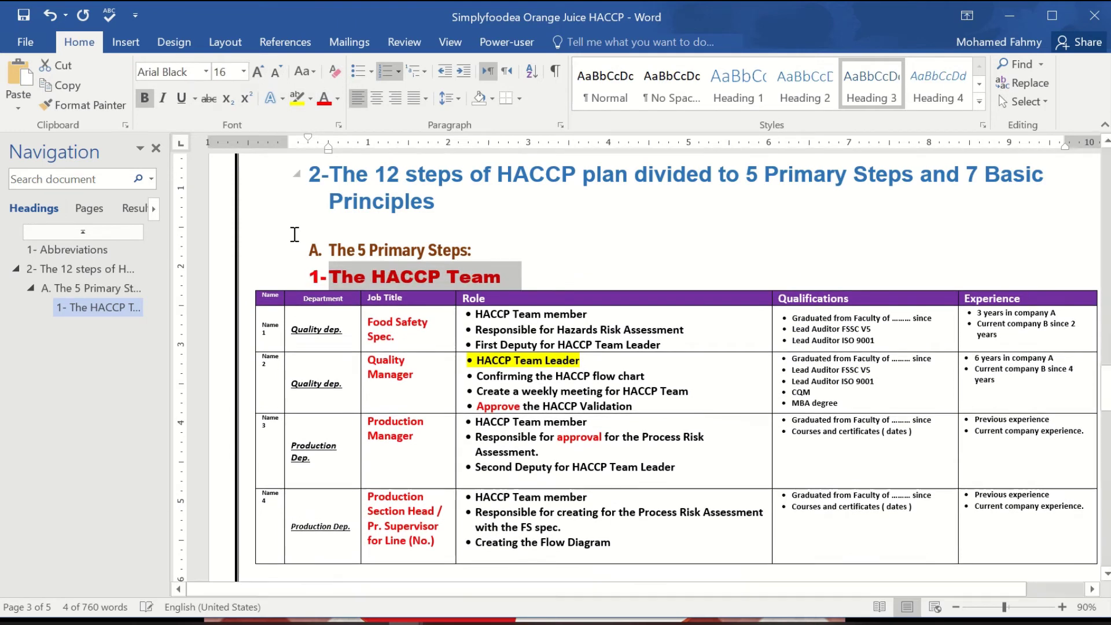
Step: Indent the 1-The HACCP Team heading further right on the ruler and save
left_click(400, 278)
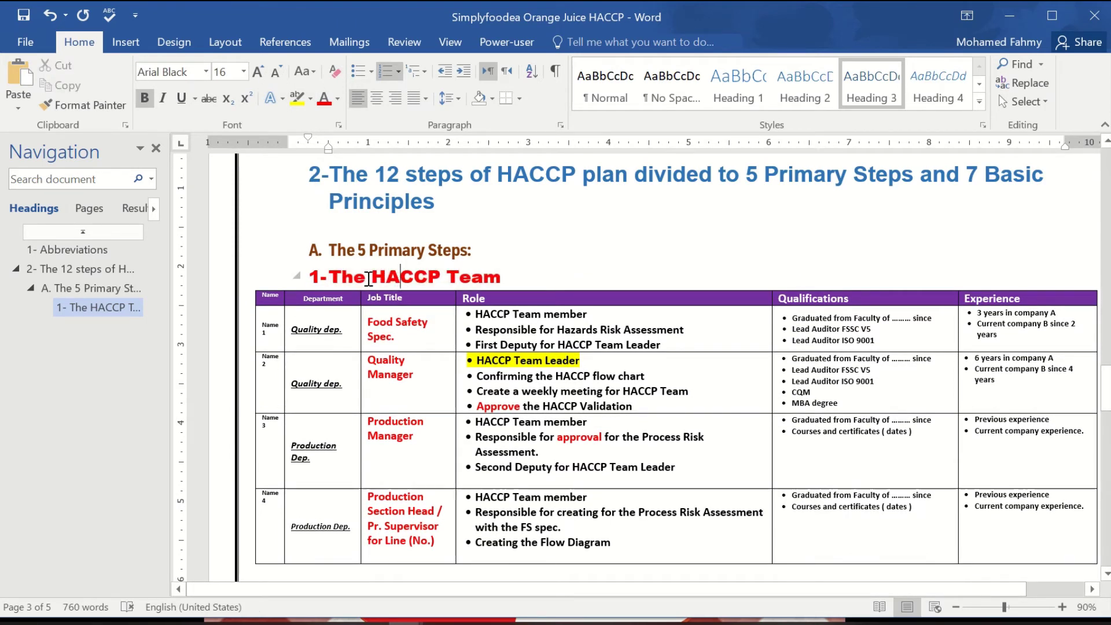
left_click_drag(329, 149, 354, 149)
key("ctrl+s")
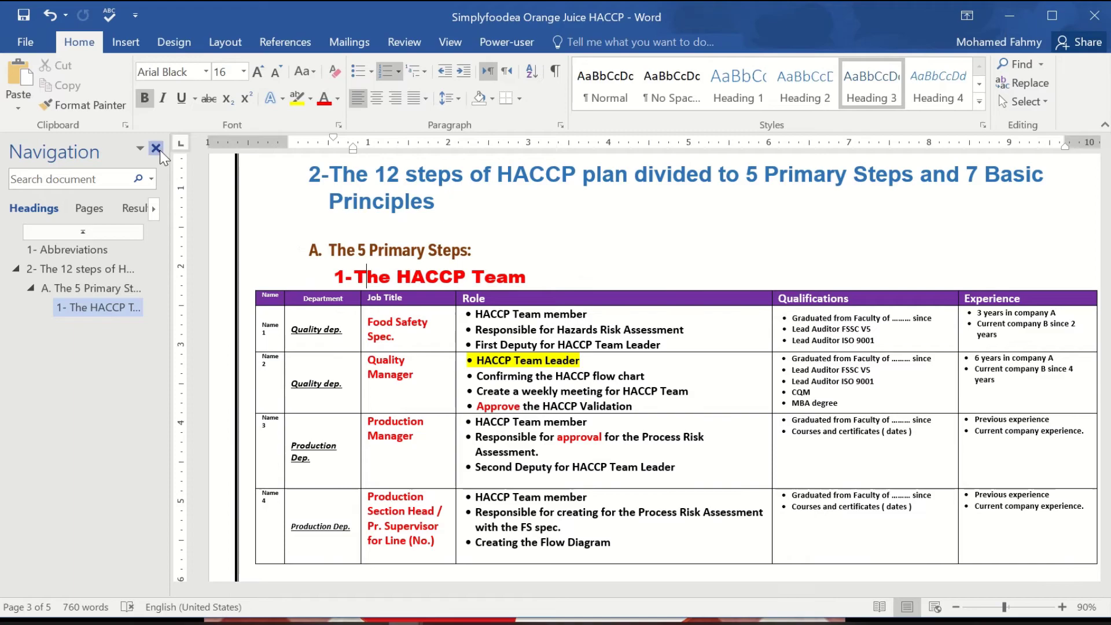
Step: Scroll through pages 3 to 5 to review the HACCP team tables
scroll(714, 410, "down", 2, "ctrl")
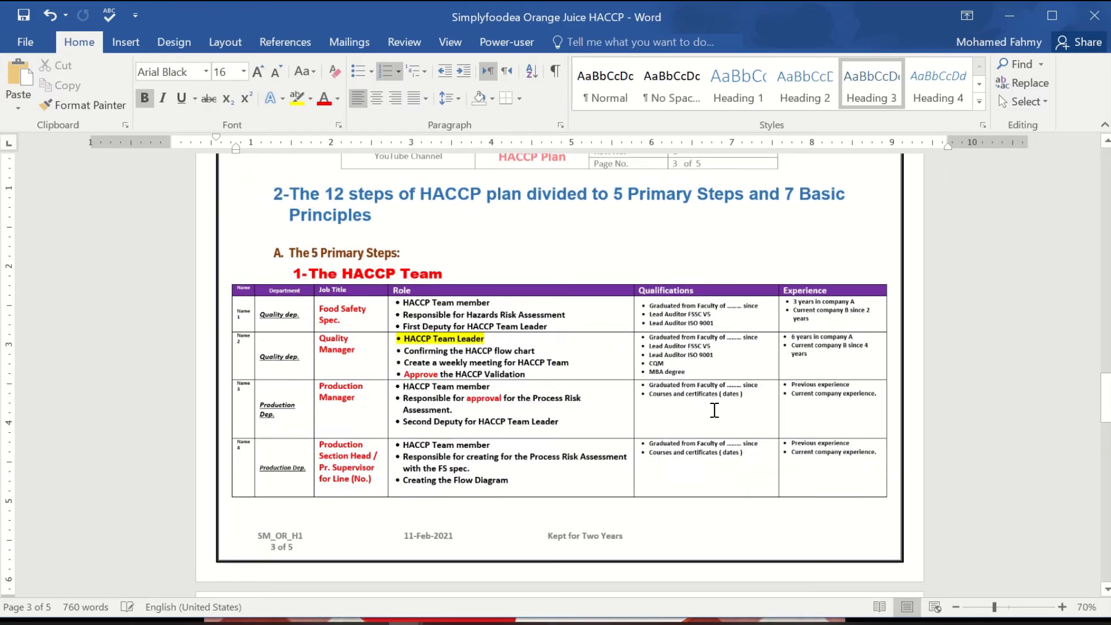
scroll(724, 376, "down", 10)
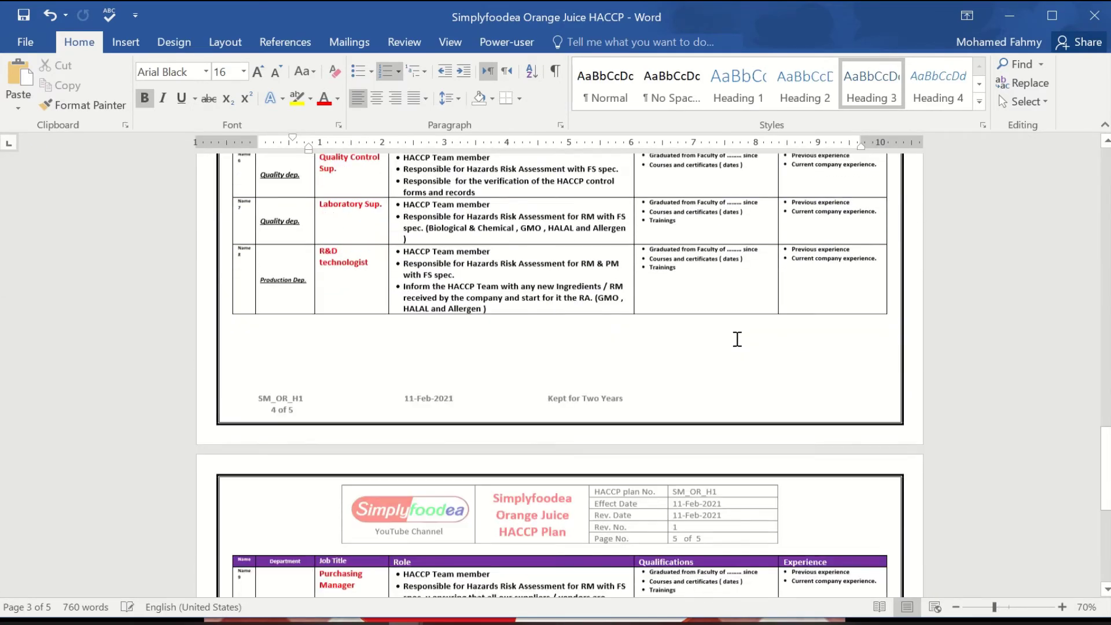
scroll(737, 339, "up", 12)
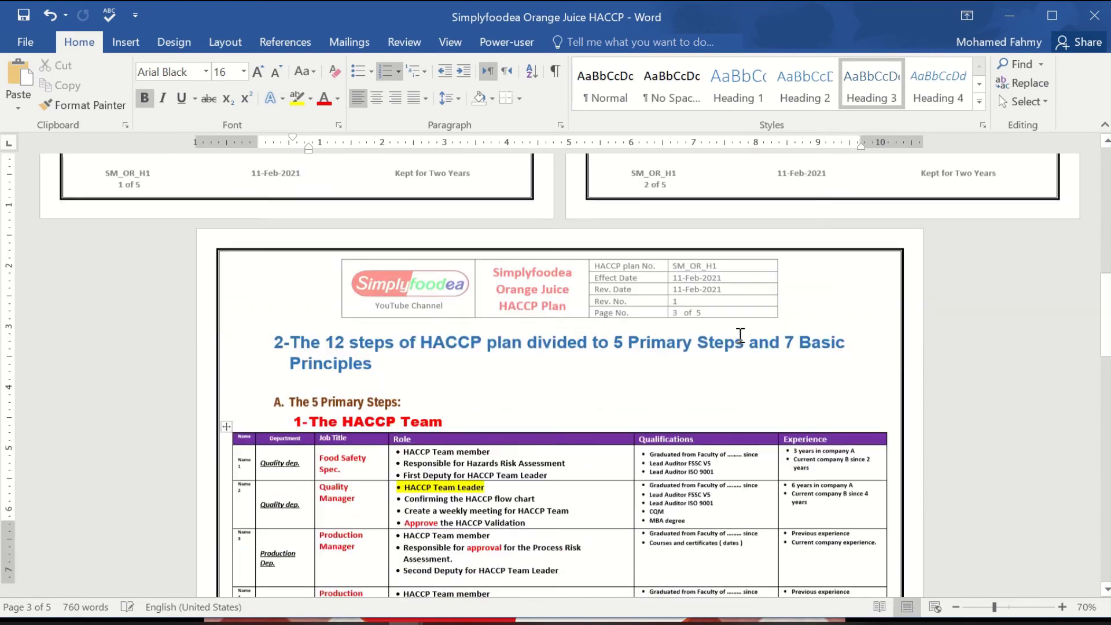
scroll(740, 335, "down", 4)
scroll(740, 336, "down", 5)
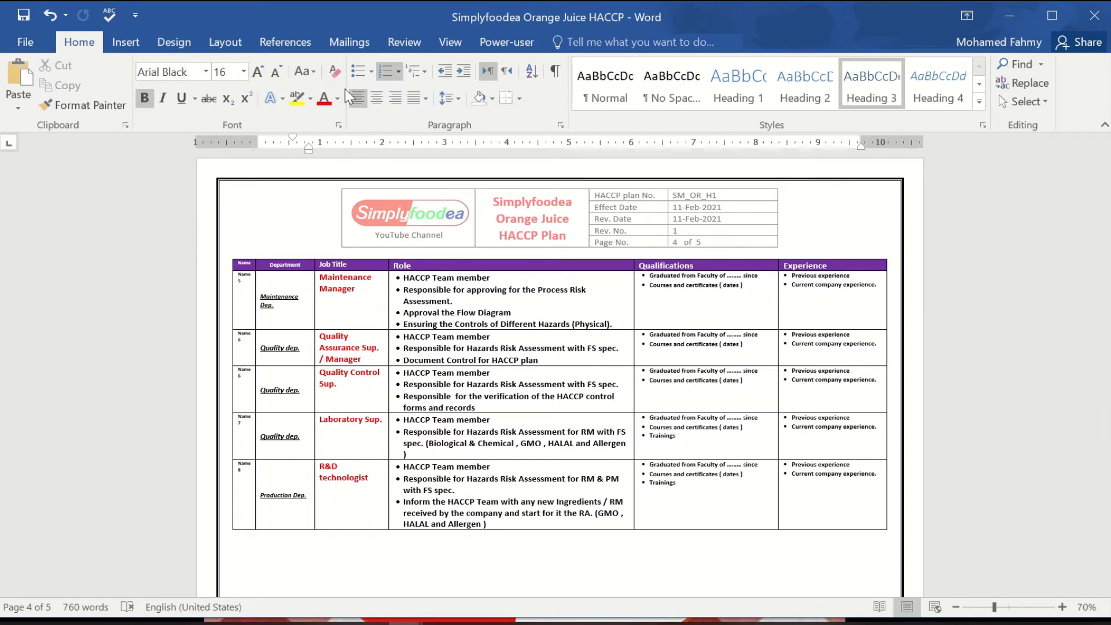
Step: Reopen the headings Navigation pane from the View tab
left_click(451, 41)
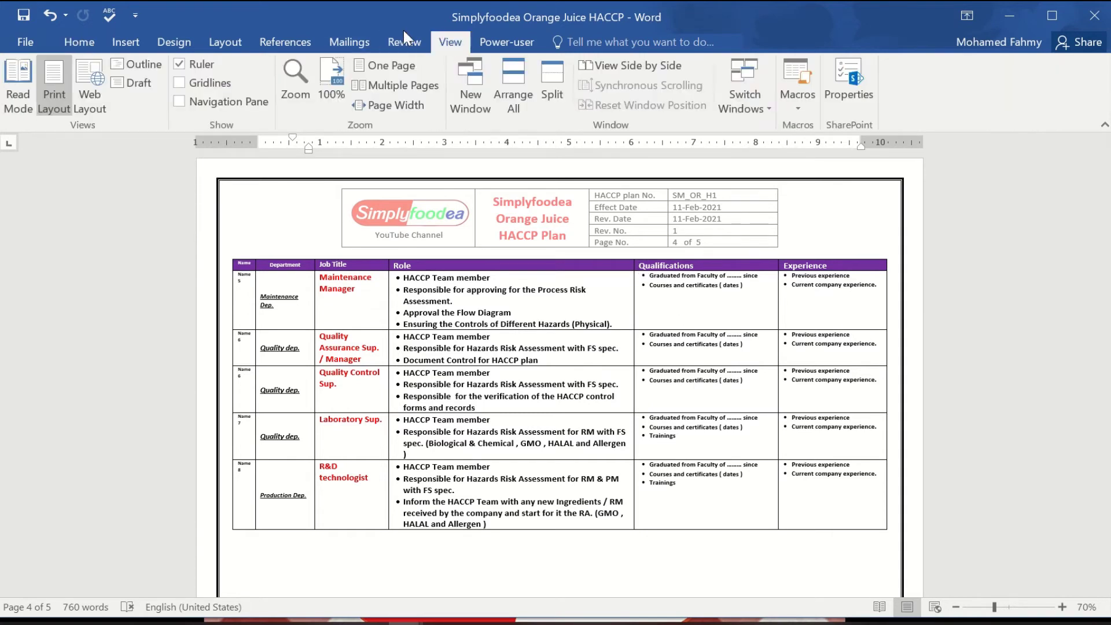
left_click(213, 108)
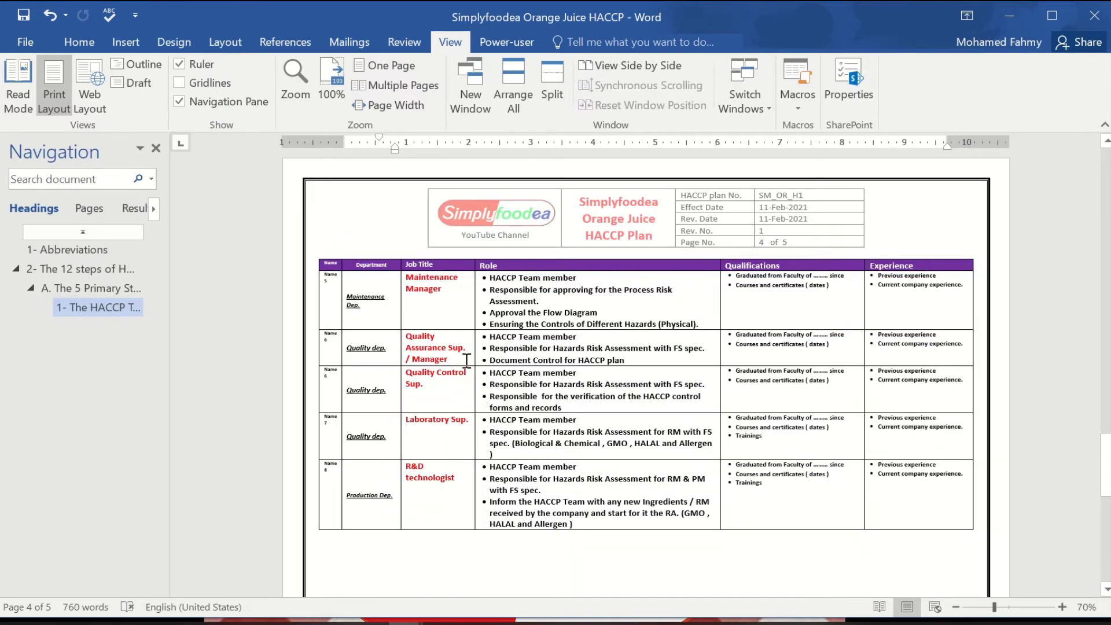
scroll(442, 319, "up", 2, "ctrl")
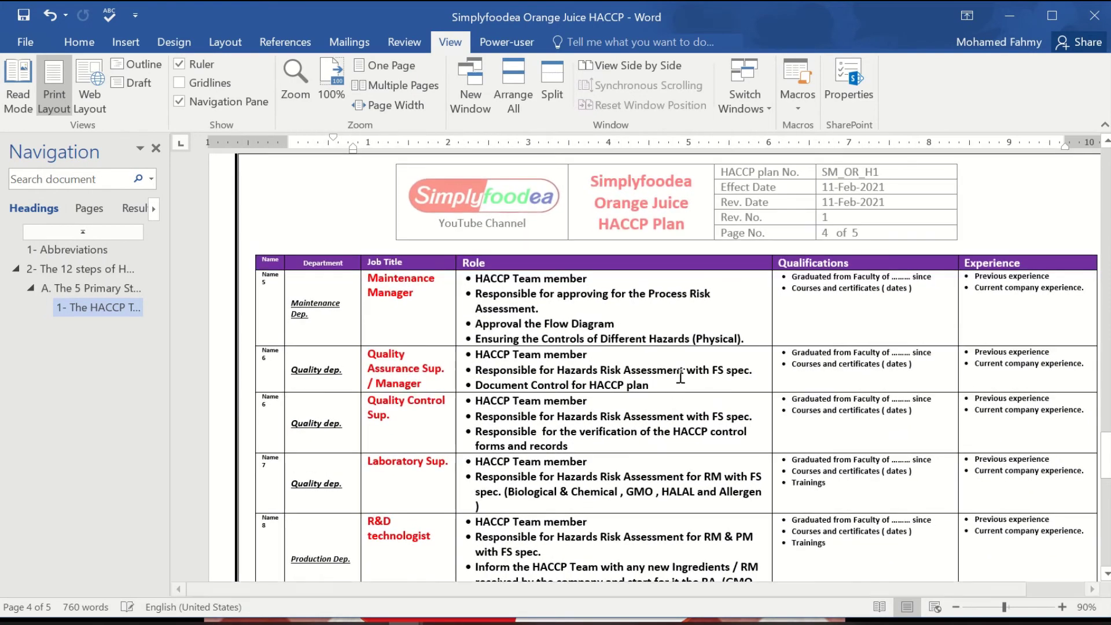
scroll(684, 371, "down", 3)
scroll(682, 370, "up", 1)
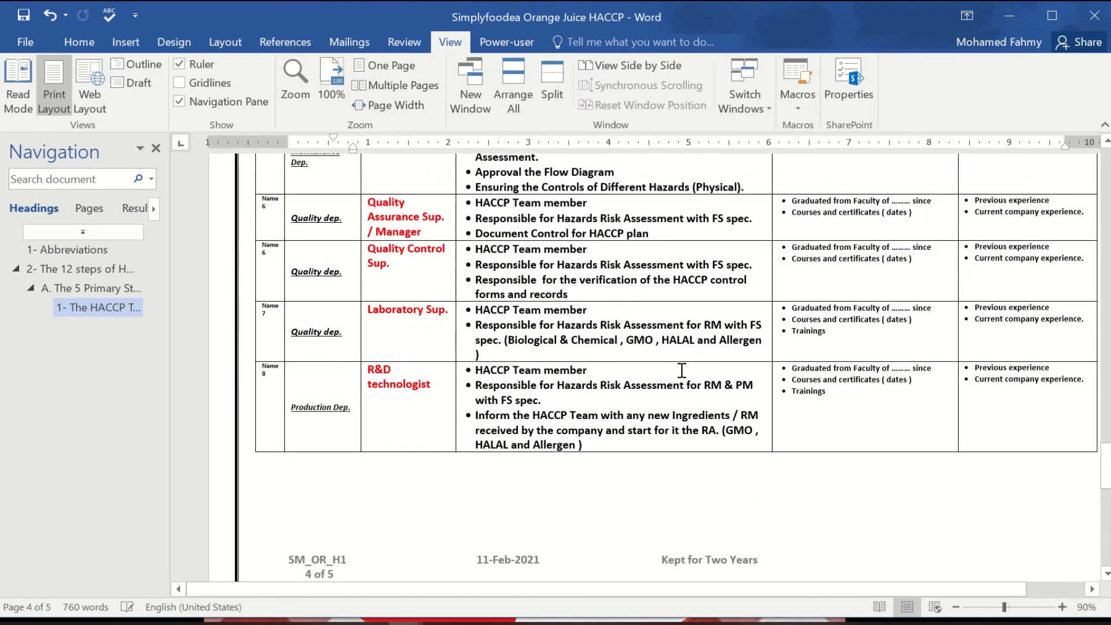
Step: Jump to the 1- Abbreviations and HACCP Team sections, then scroll to Product Description
left_click(80, 254)
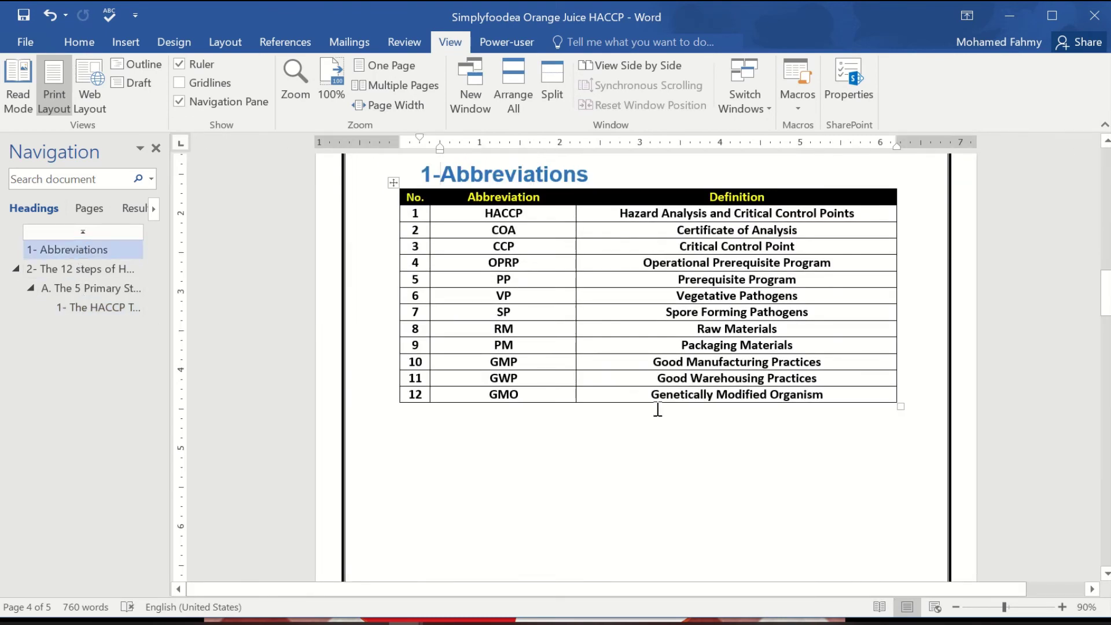
left_click(97, 307)
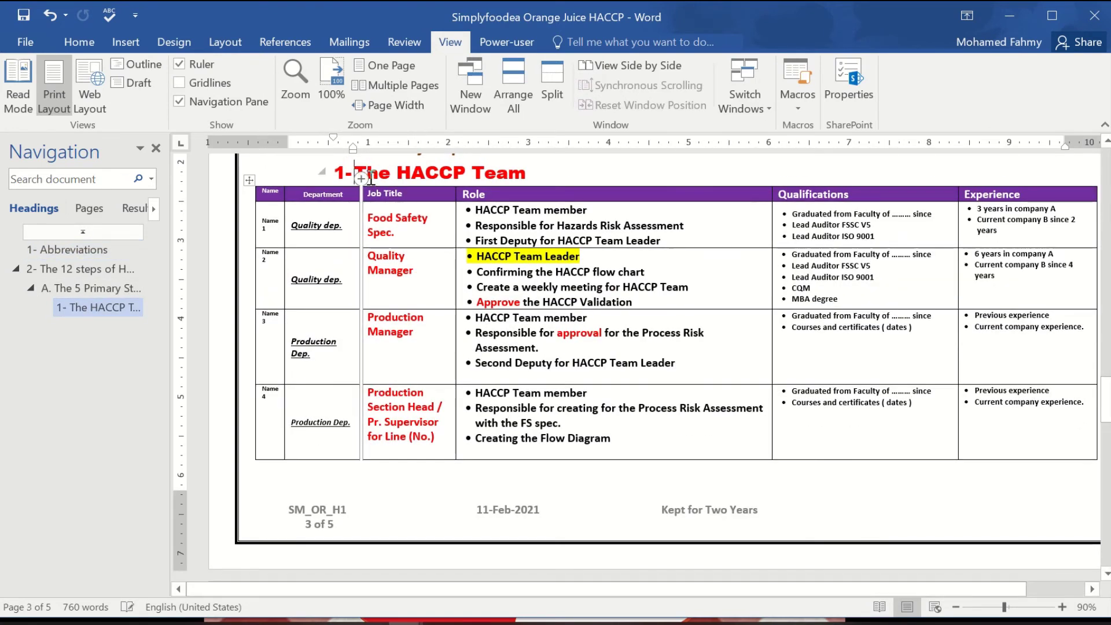
scroll(429, 415, "down", 1)
scroll(429, 411, "down", 20)
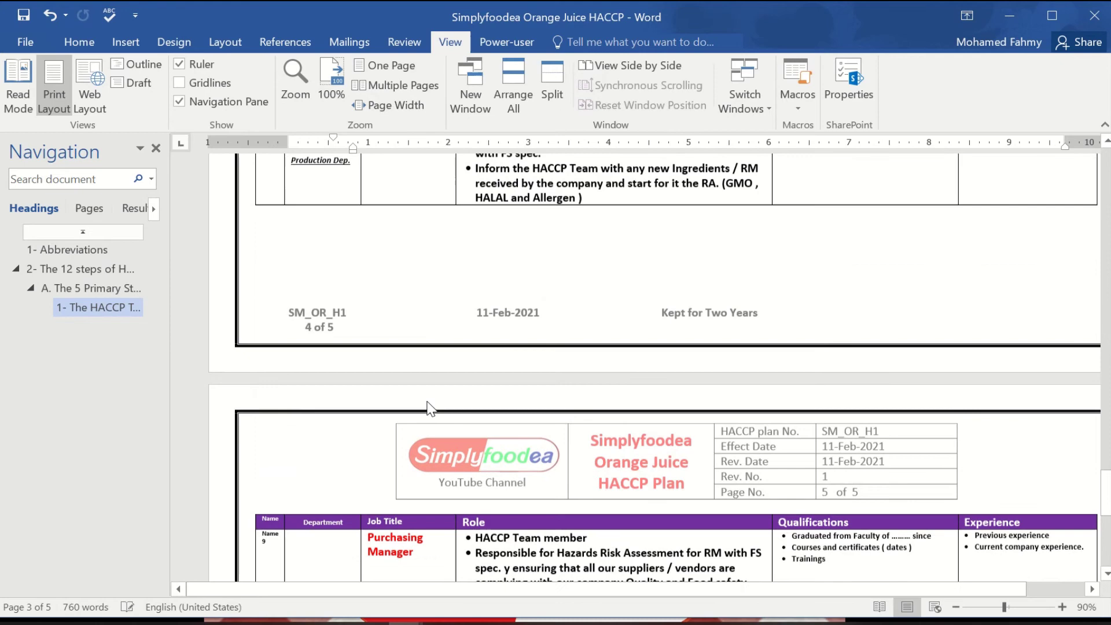
scroll(427, 401, "down", 1)
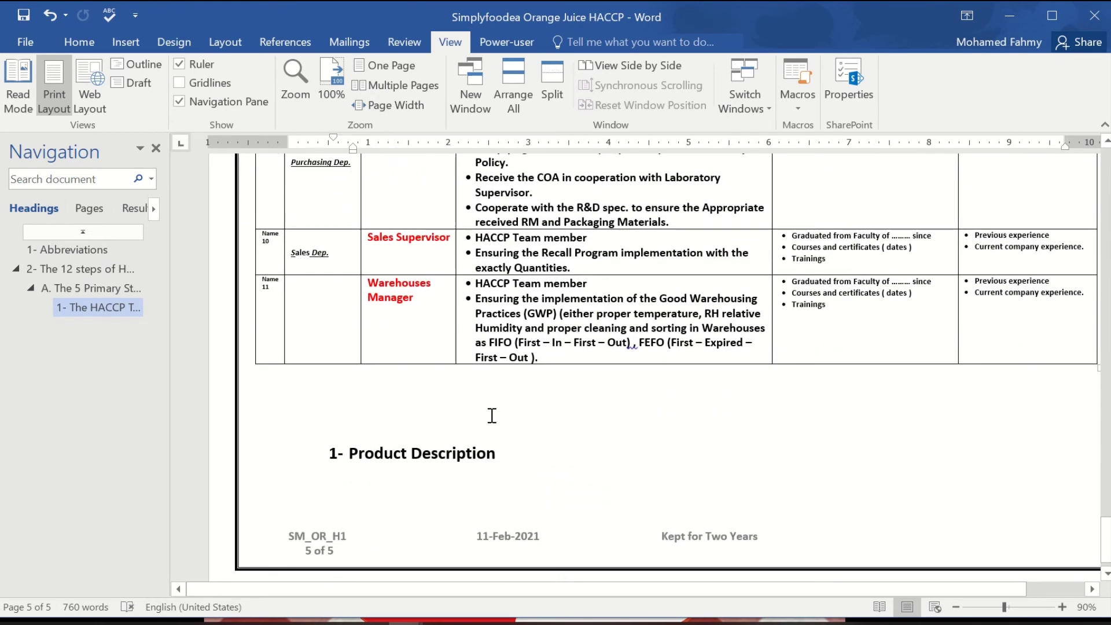
Step: Insert a page break so Product Description starts page 6, and remove its '1-' prefix
left_click(416, 421)
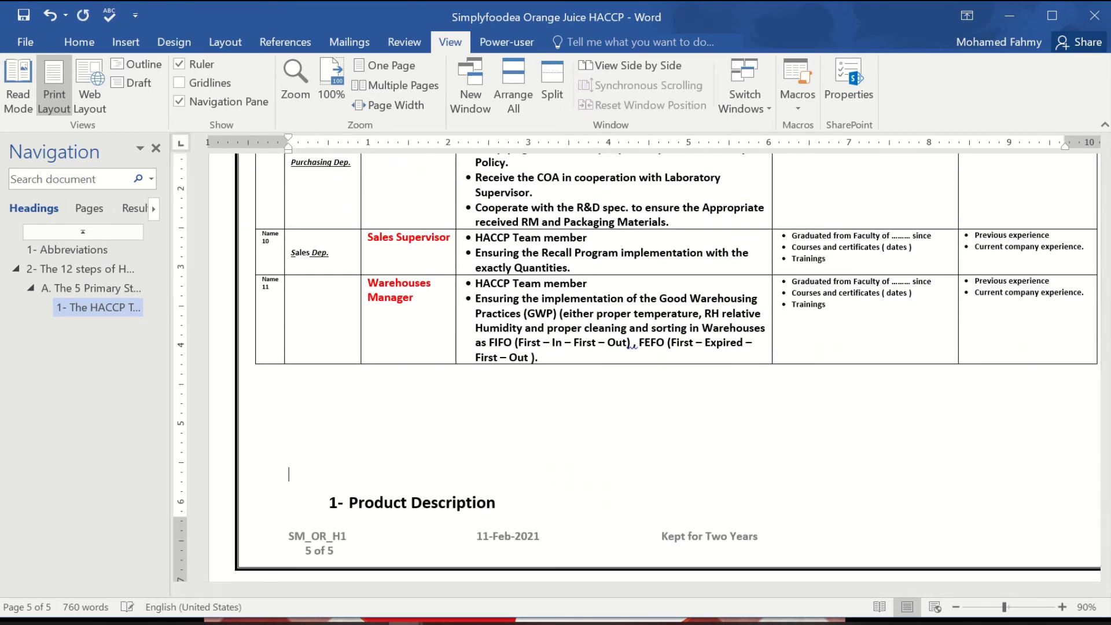
key("ctrl+Return")
scroll(476, 442, "down", 4)
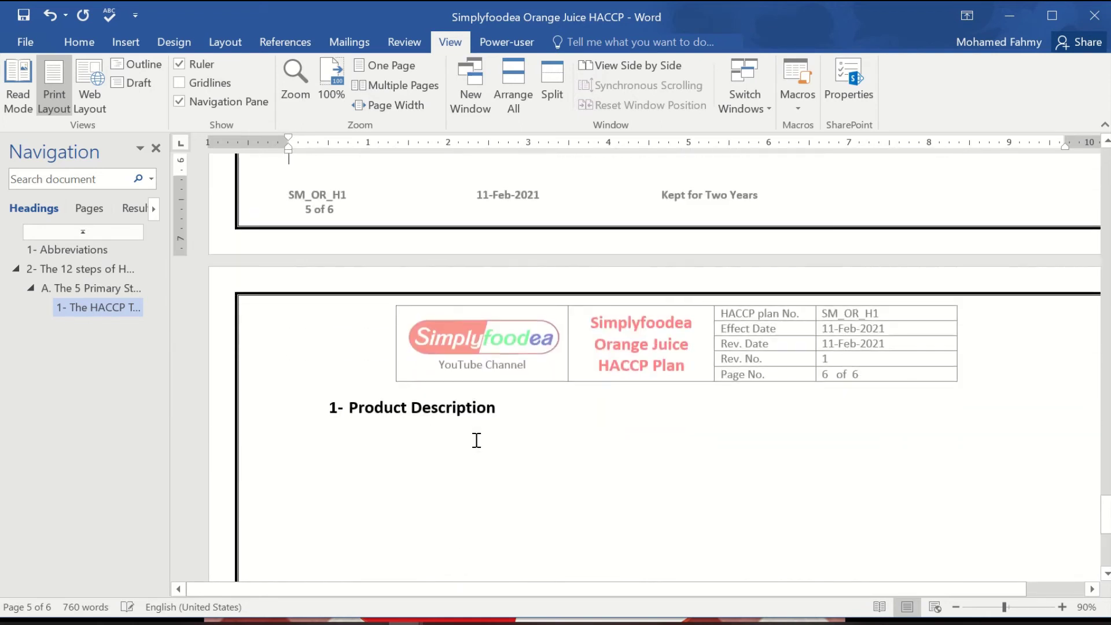
left_click(351, 408)
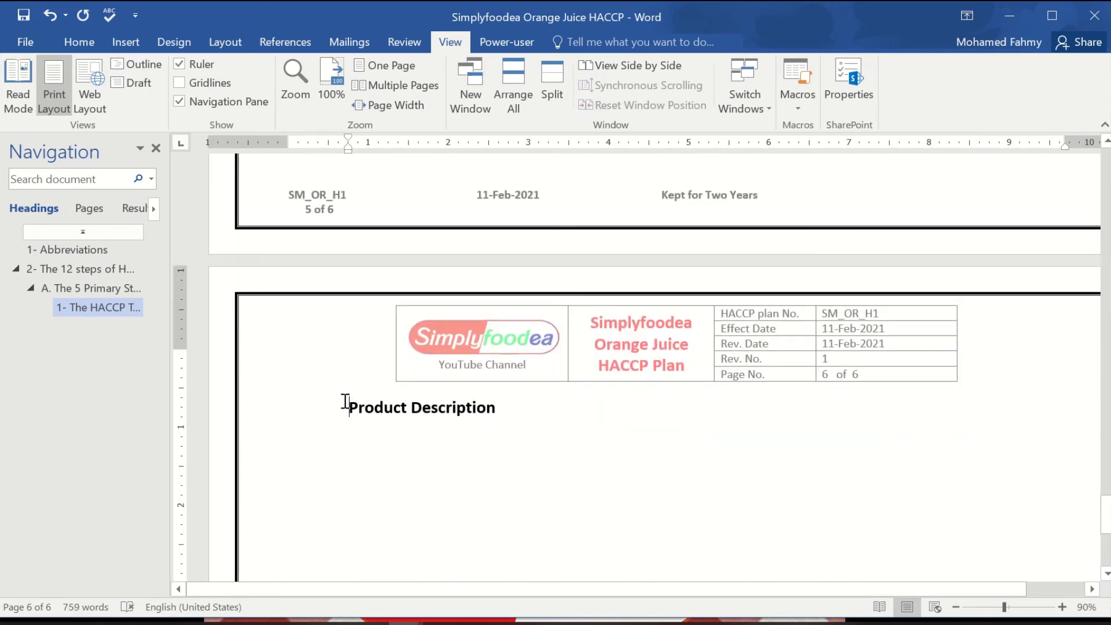
scroll(346, 401, "up", 10)
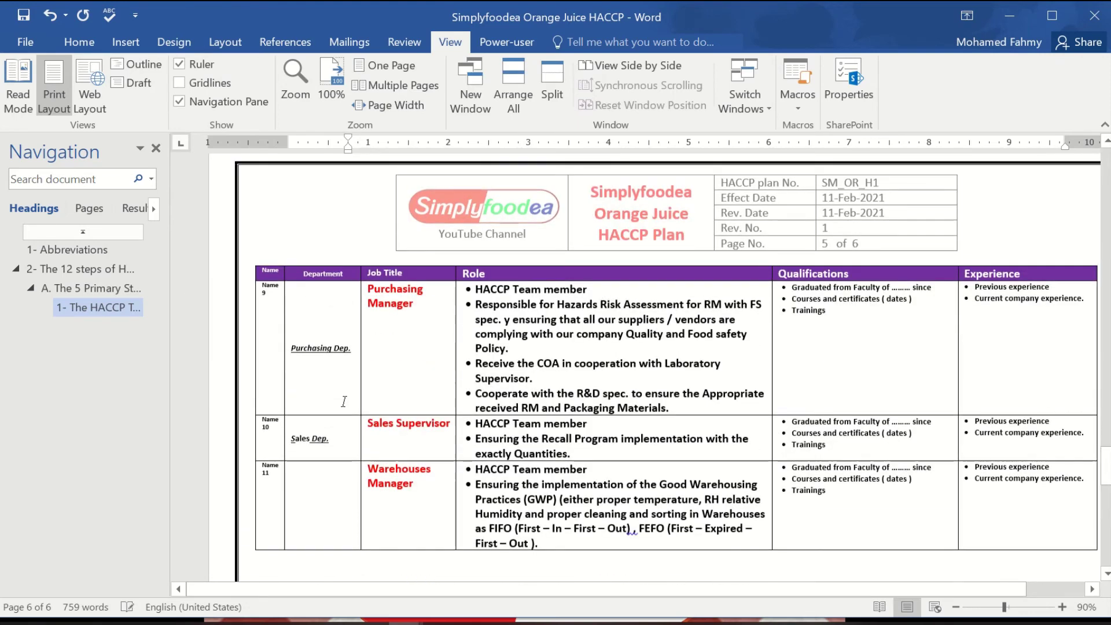
scroll(346, 409, "down", 12)
scroll(347, 408, "down", 1)
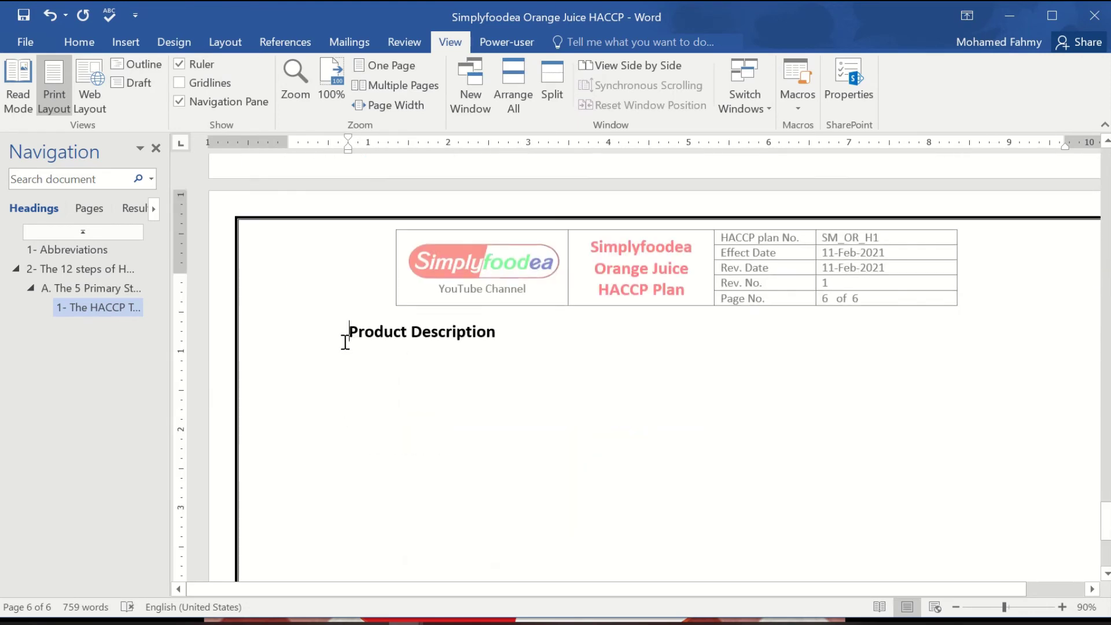
left_click(79, 42)
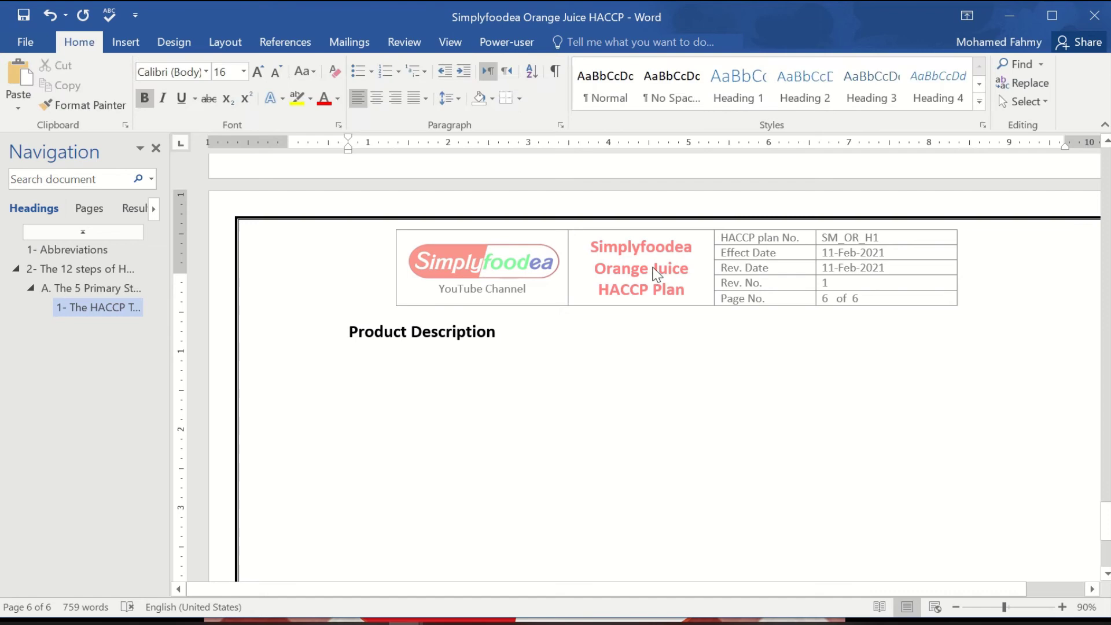
Step: Apply the Heading 3 style to the Product Description line
left_click(81, 288)
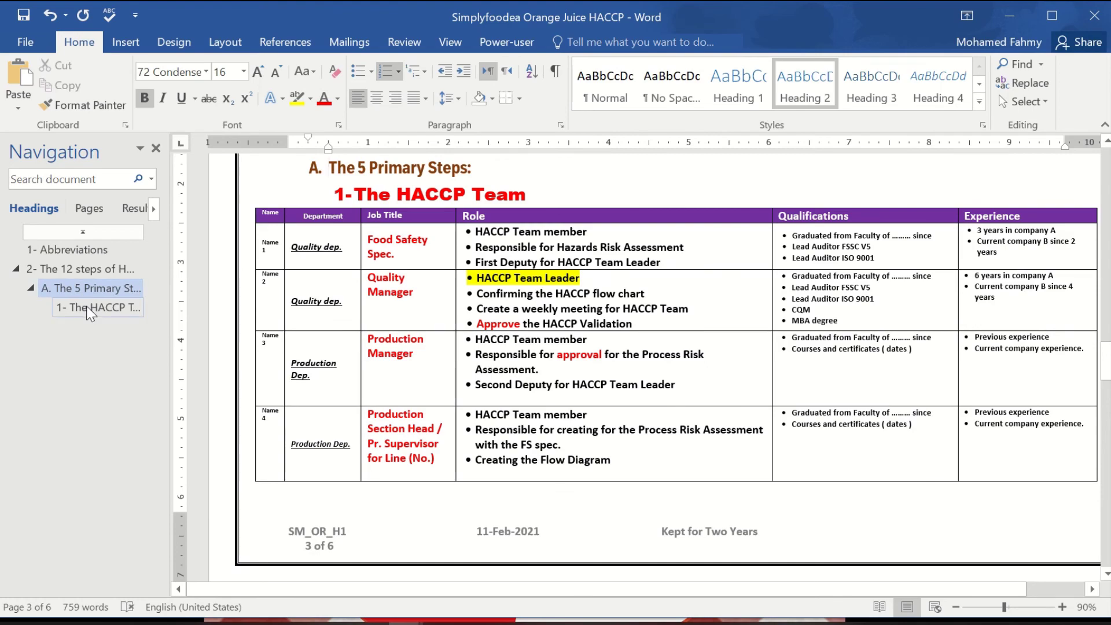
left_click(88, 307)
left_click_drag(352, 166, 471, 173)
scroll(449, 386, "down", 15)
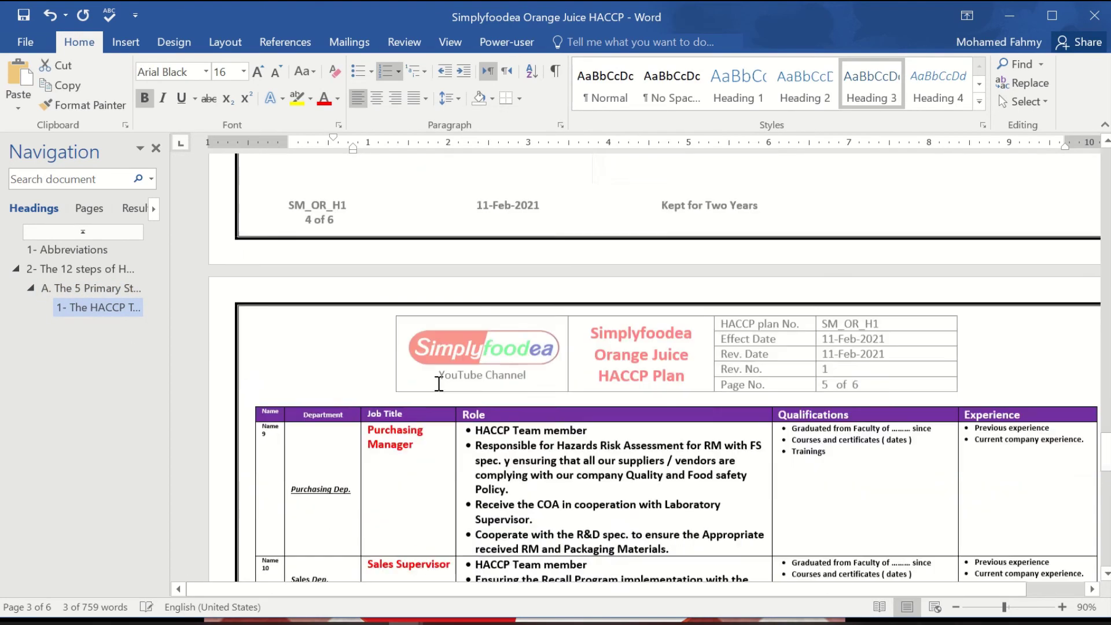
scroll(388, 438, "down", 3)
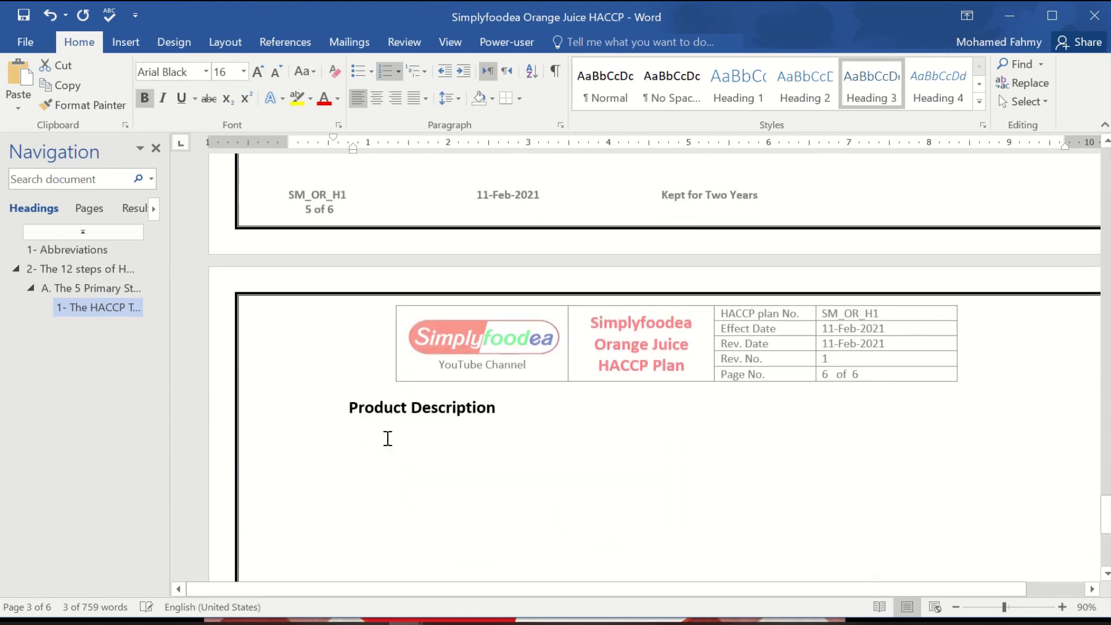
triple_click(393, 409)
left_click(871, 86)
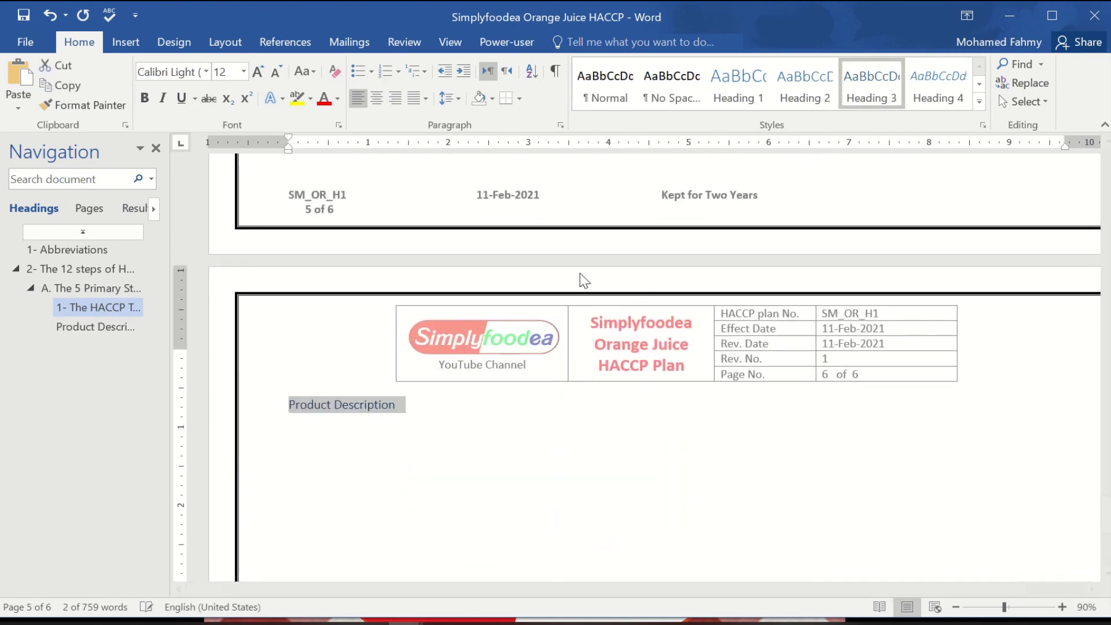
Step: Copy the red 1-The HACCP Team heading format onto Product Description with Format Painter
left_click(92, 307)
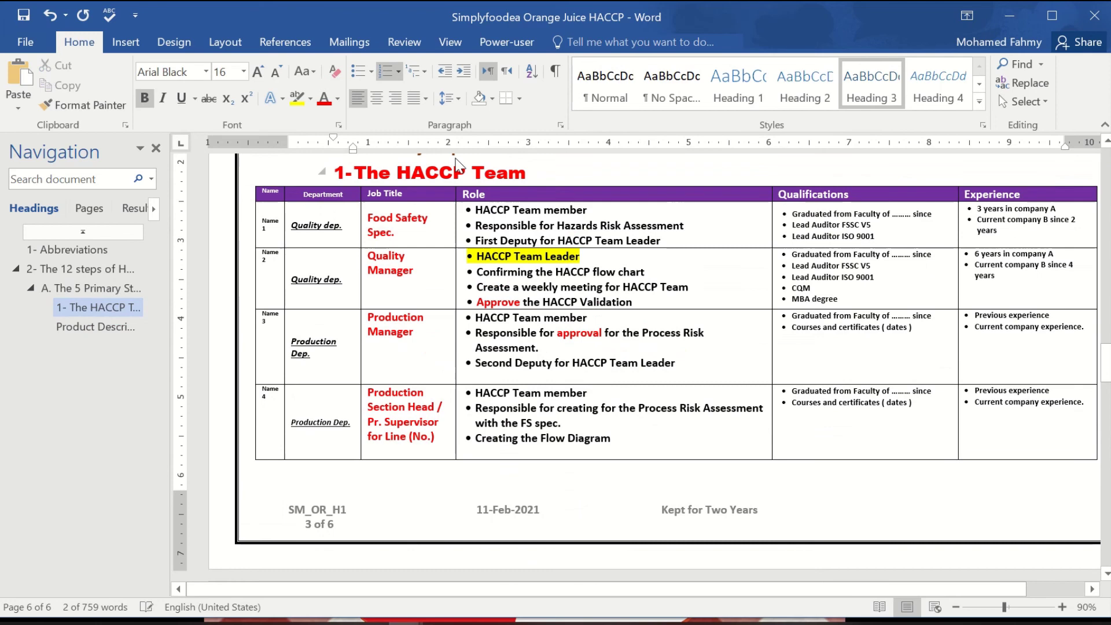
left_click_drag(484, 172, 398, 173)
left_click(66, 102)
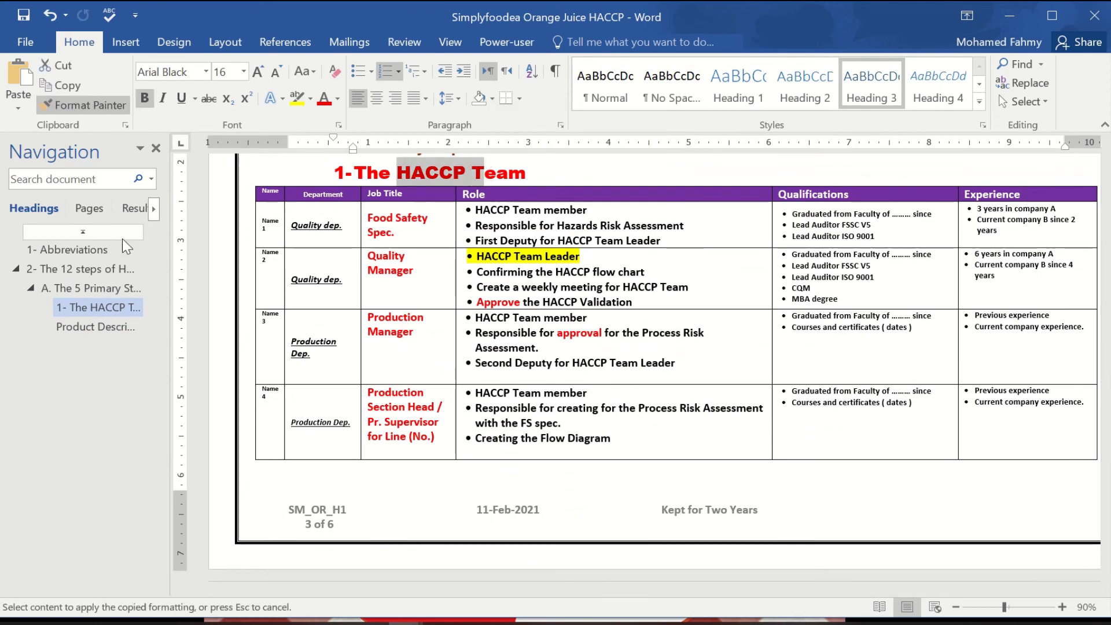
left_click(95, 326)
left_click_drag(393, 168, 277, 166)
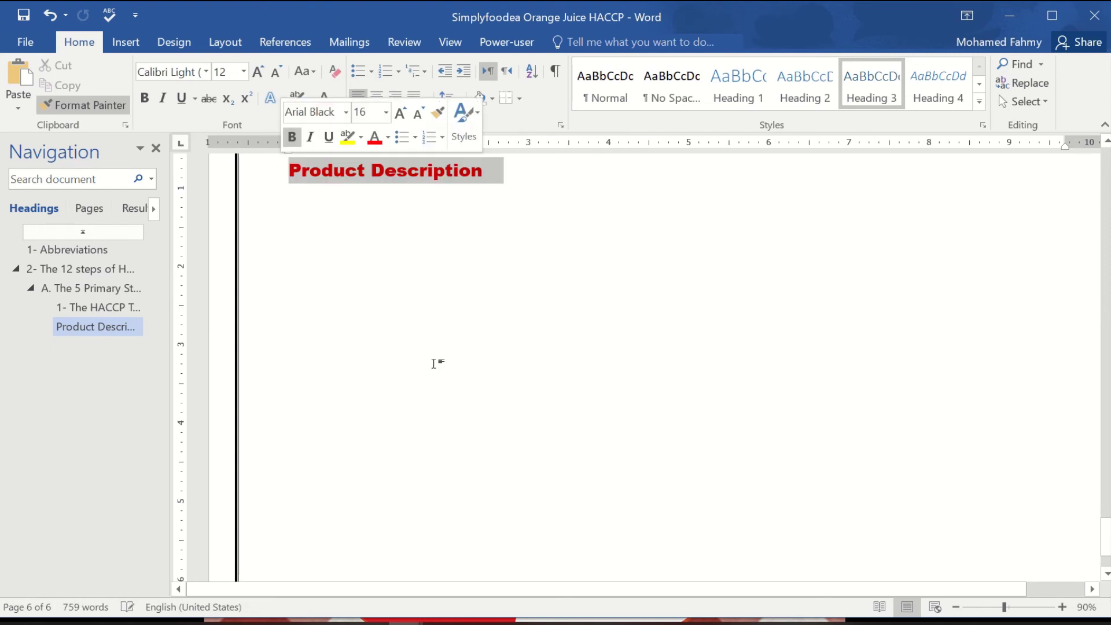
Step: Number the heading as 2-Product Description, add an empty line below, and save
left_click(429, 137)
left_click(547, 227)
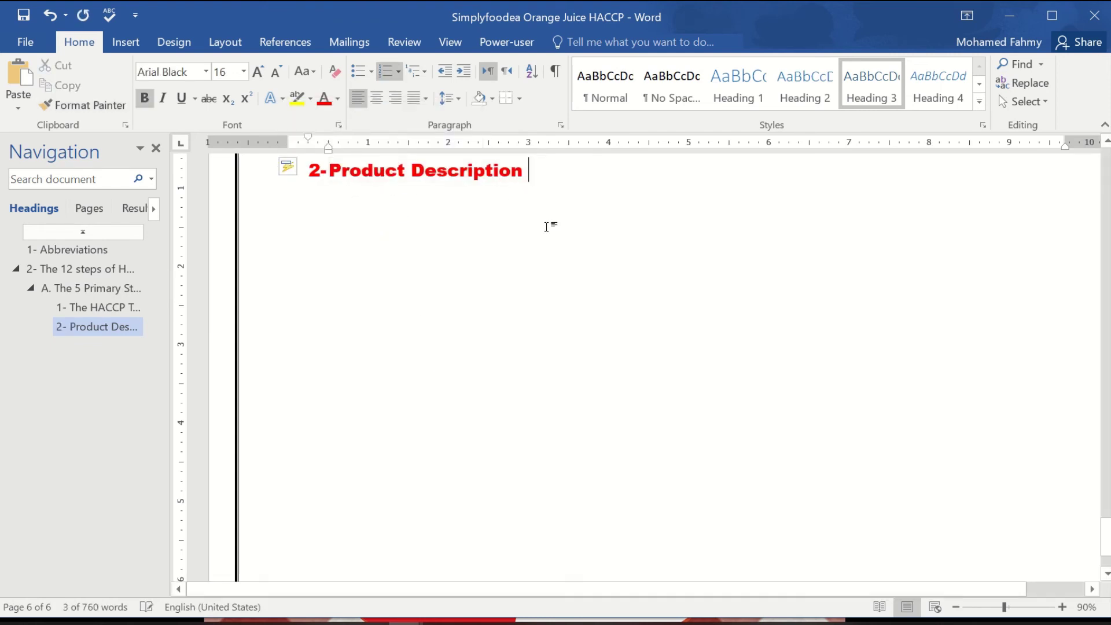
scroll(546, 226, "up", 1, "ctrl")
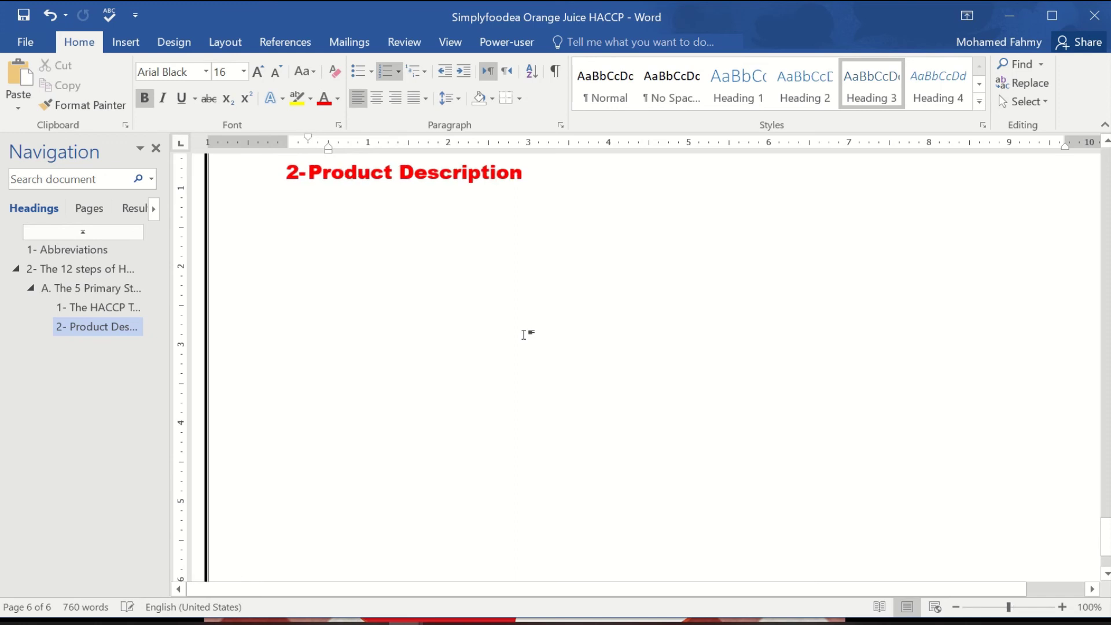
scroll(522, 335, "up", 3)
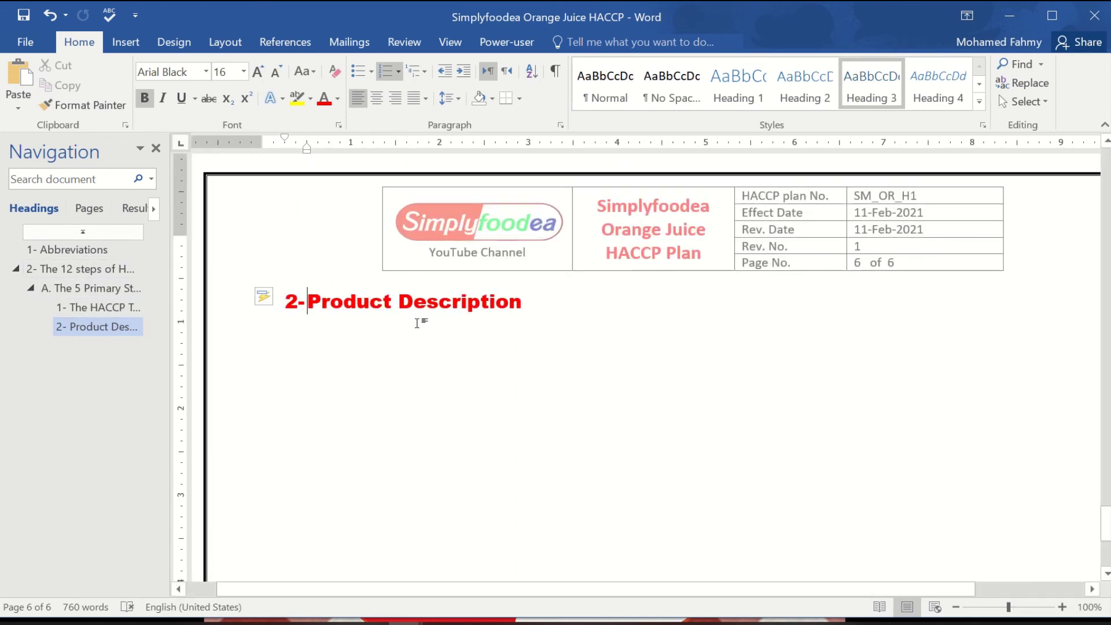
key("Return")
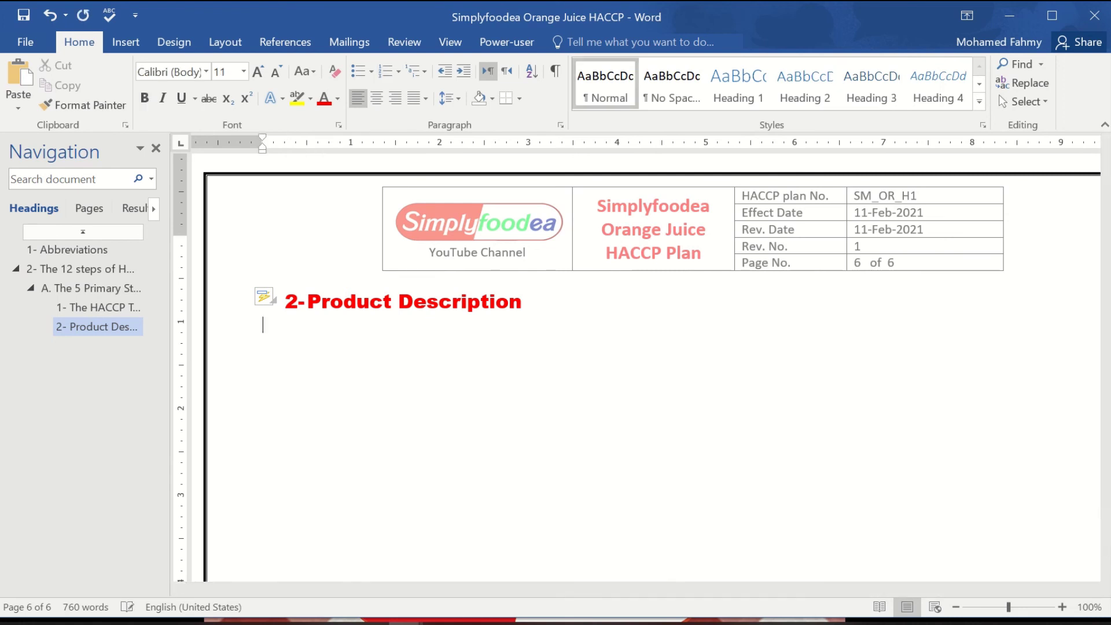
key("ctrl+s")
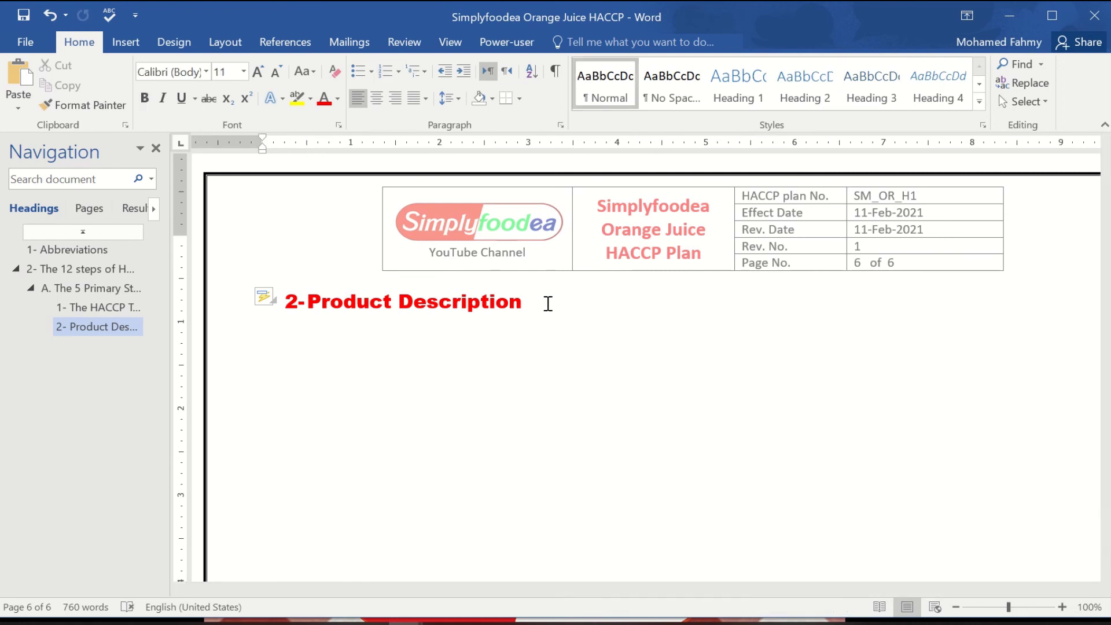